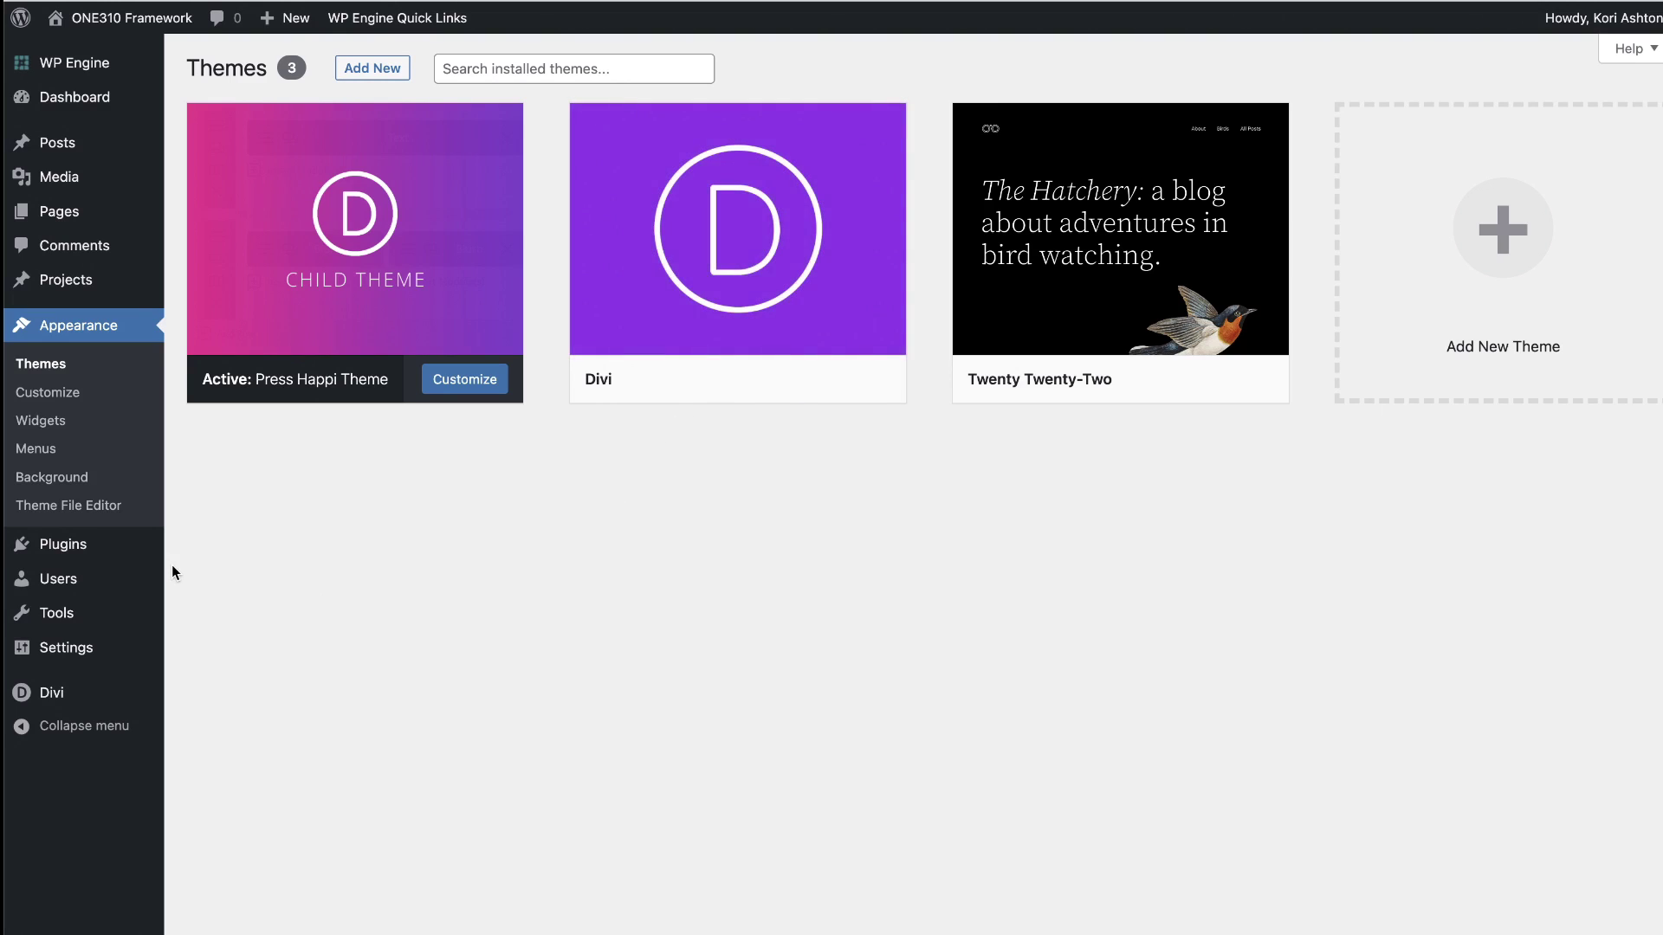
Step: Search the plugin directory for SVG Support, then install and activate it
mouse_move(108, 549)
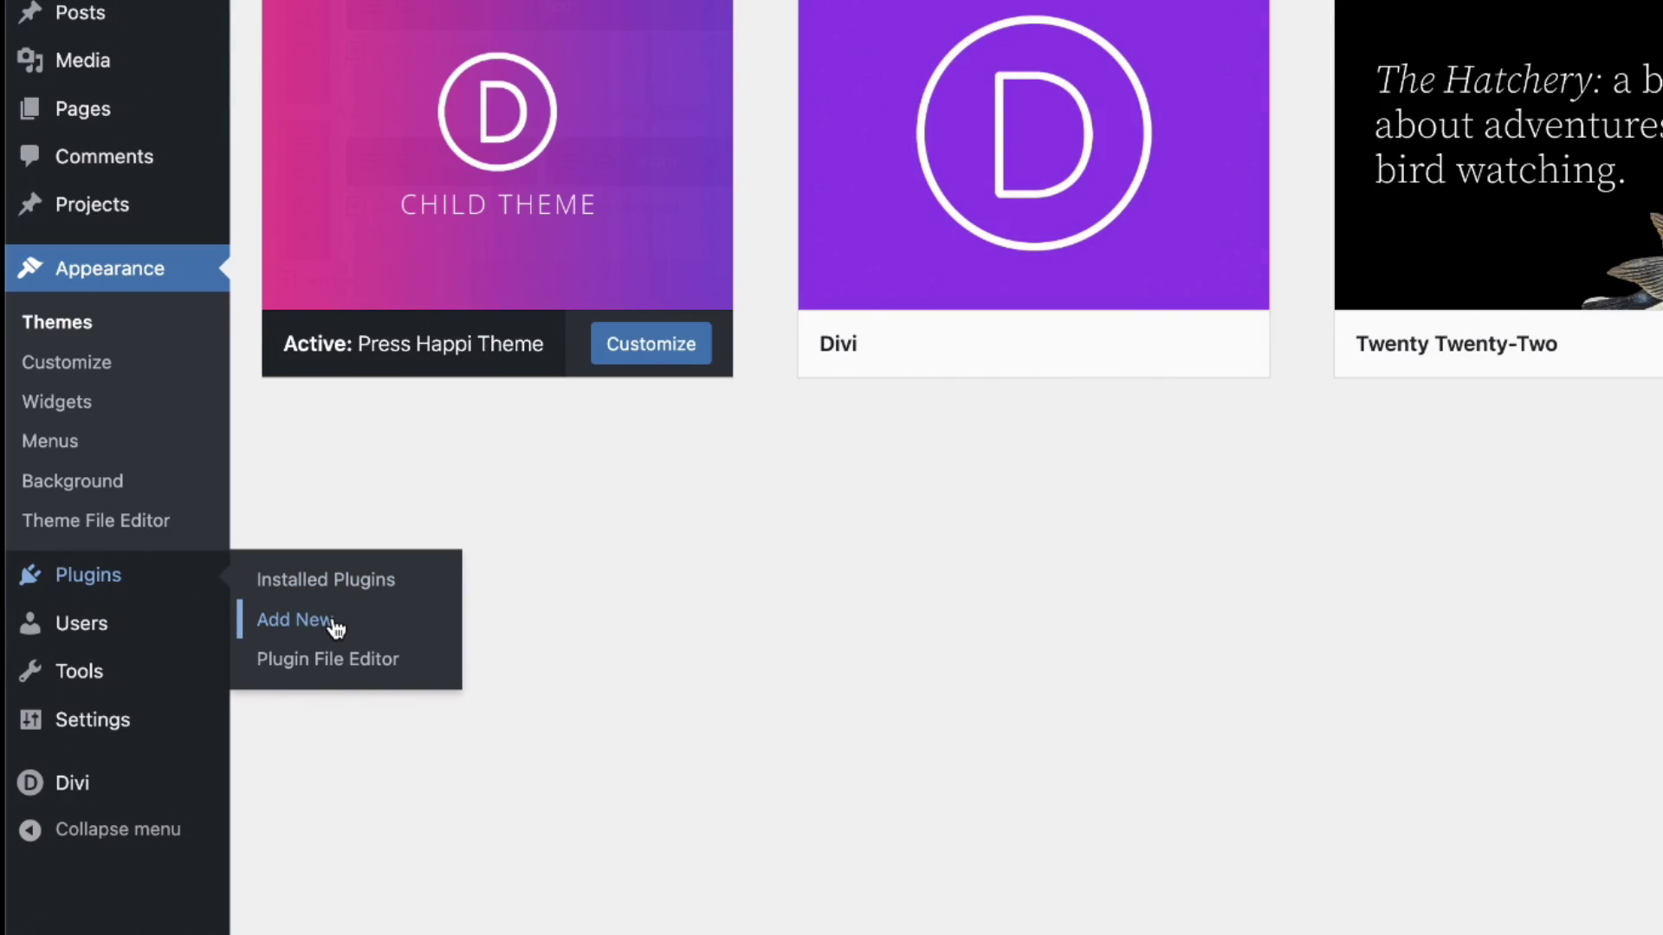
left_click(334, 628)
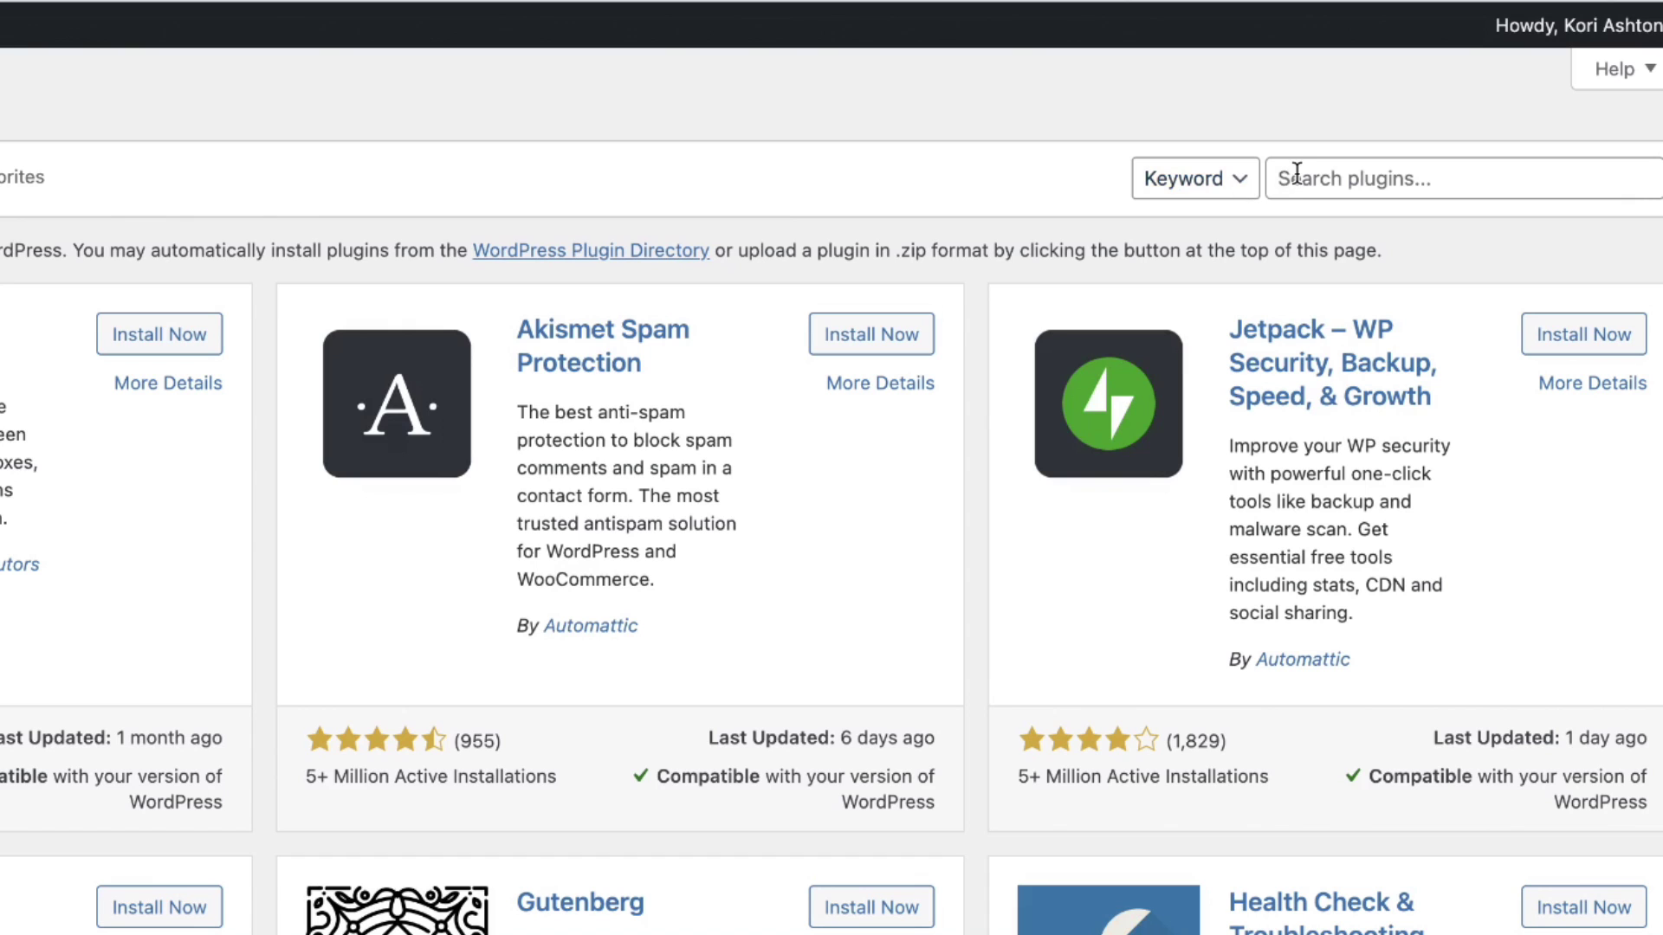
left_click(1296, 173)
type("svg")
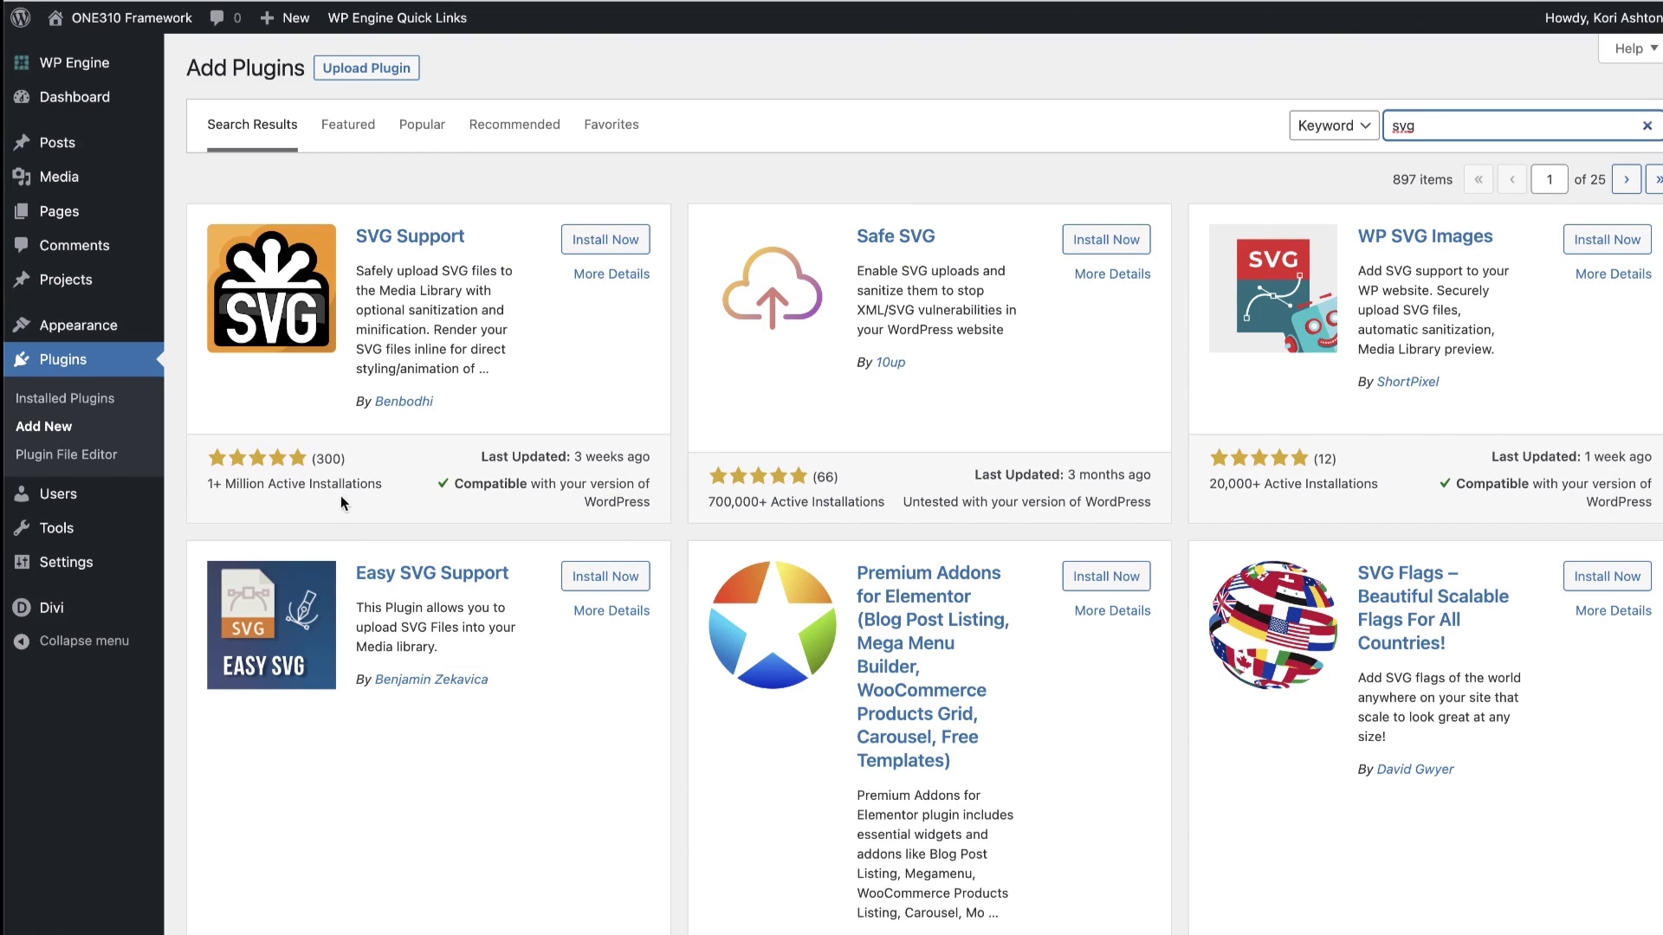
left_click(587, 241)
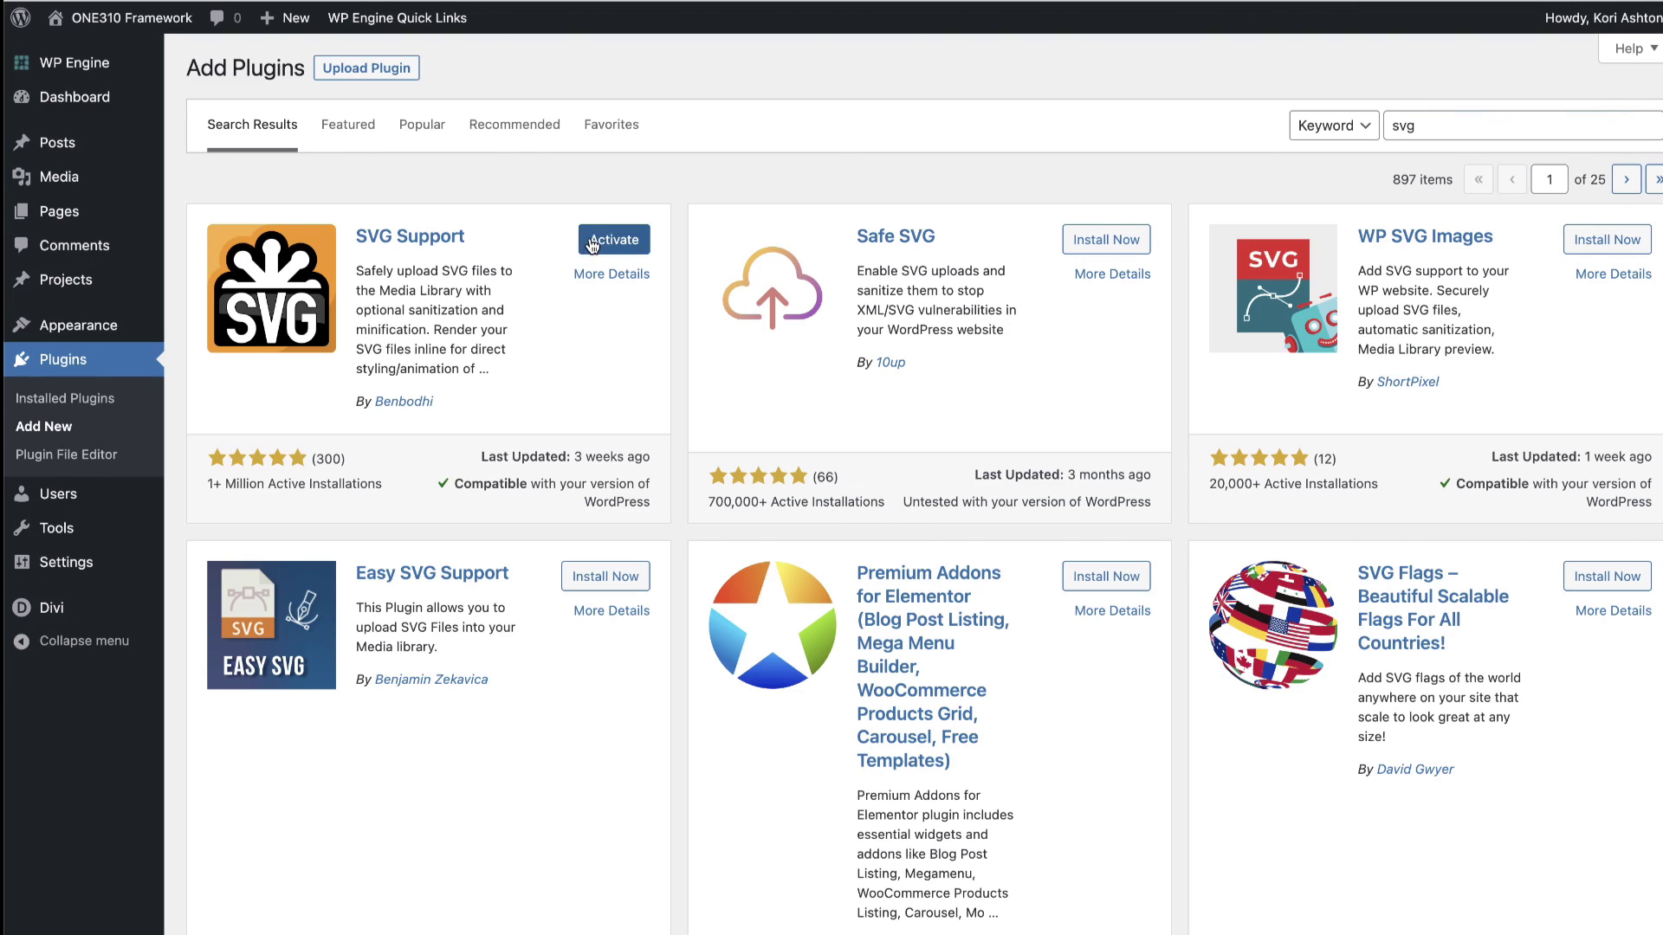
key("Return")
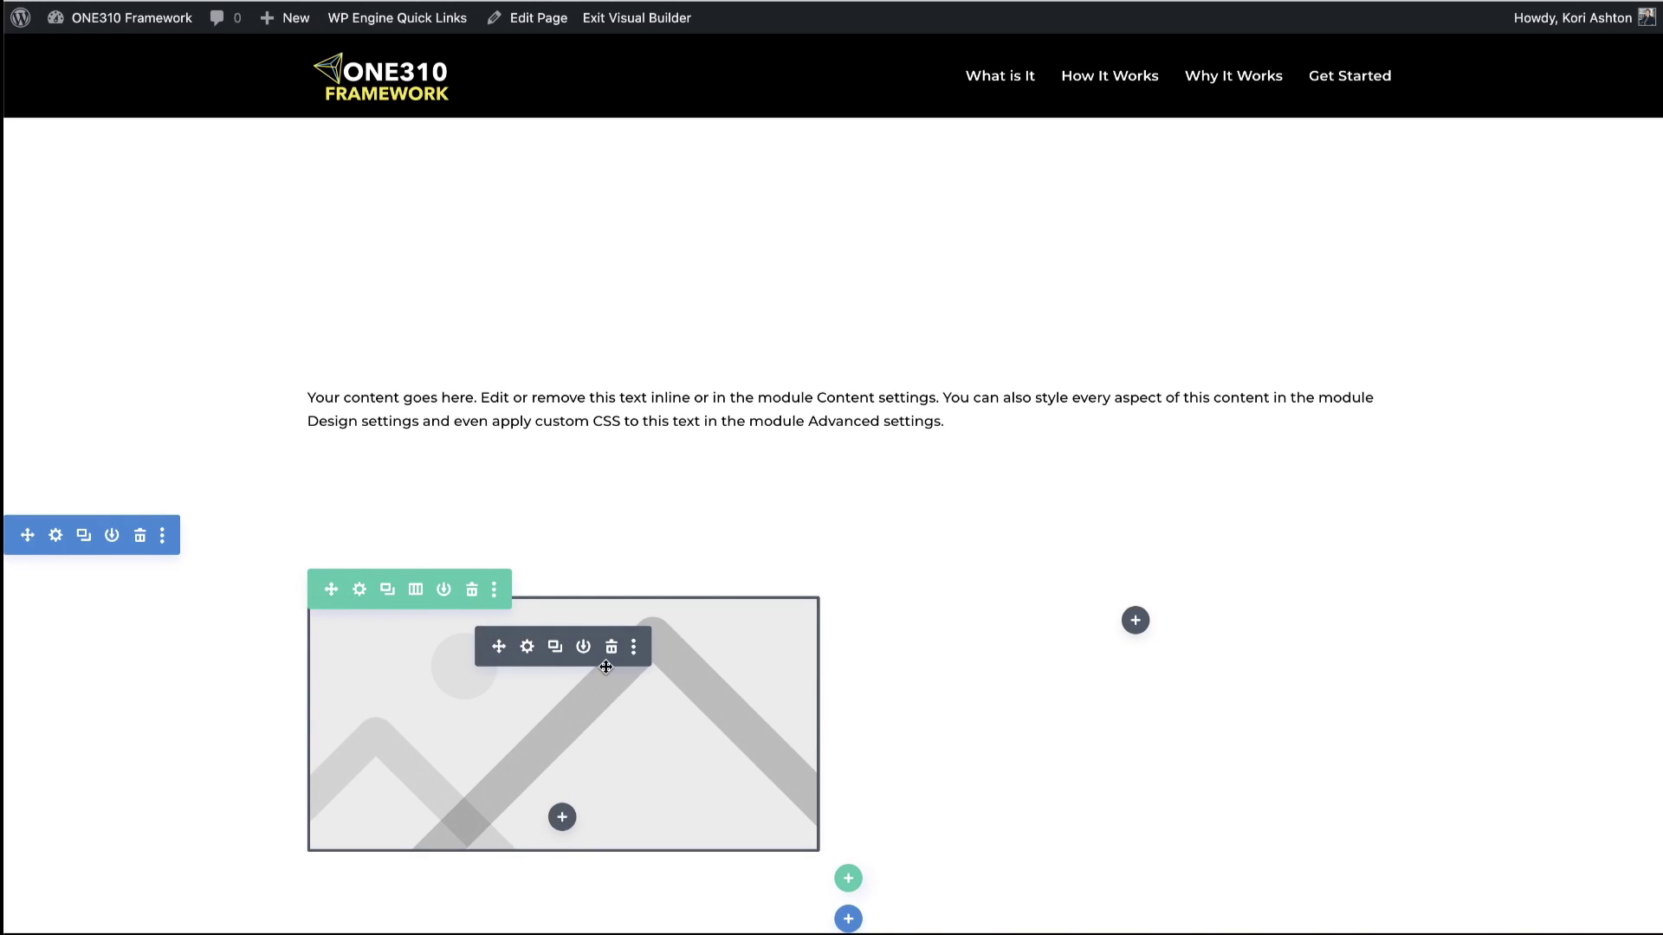
Step: Delete the placeholder image and insert a Code module into the left column, with its code field focused
left_click(612, 650)
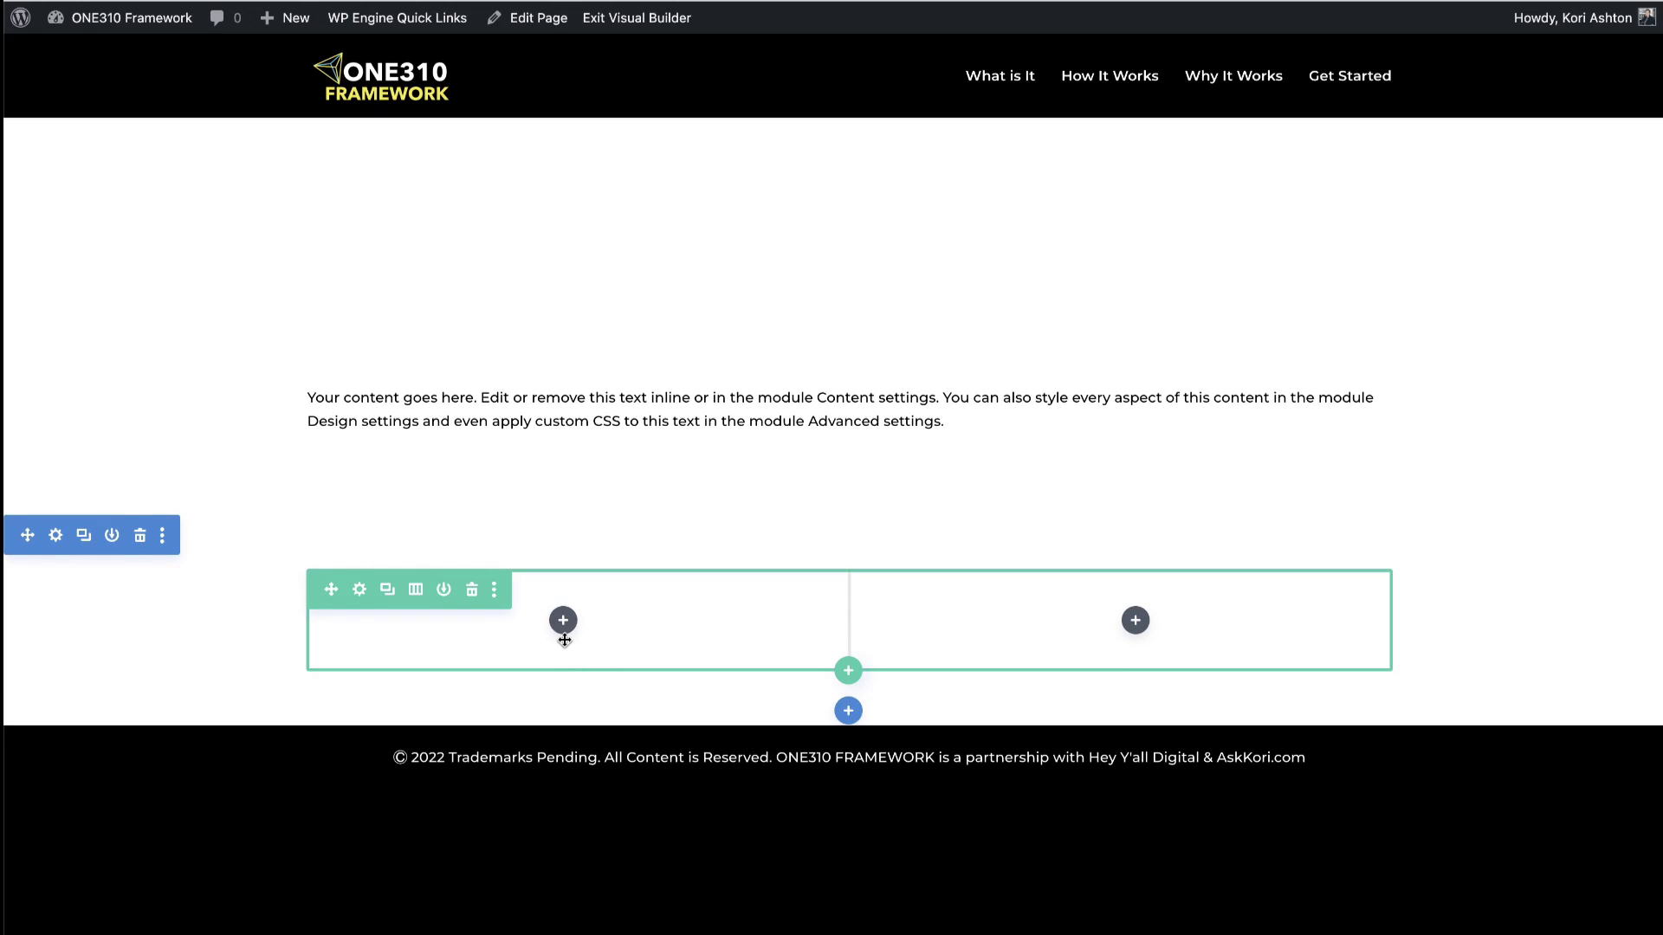
left_click(563, 622)
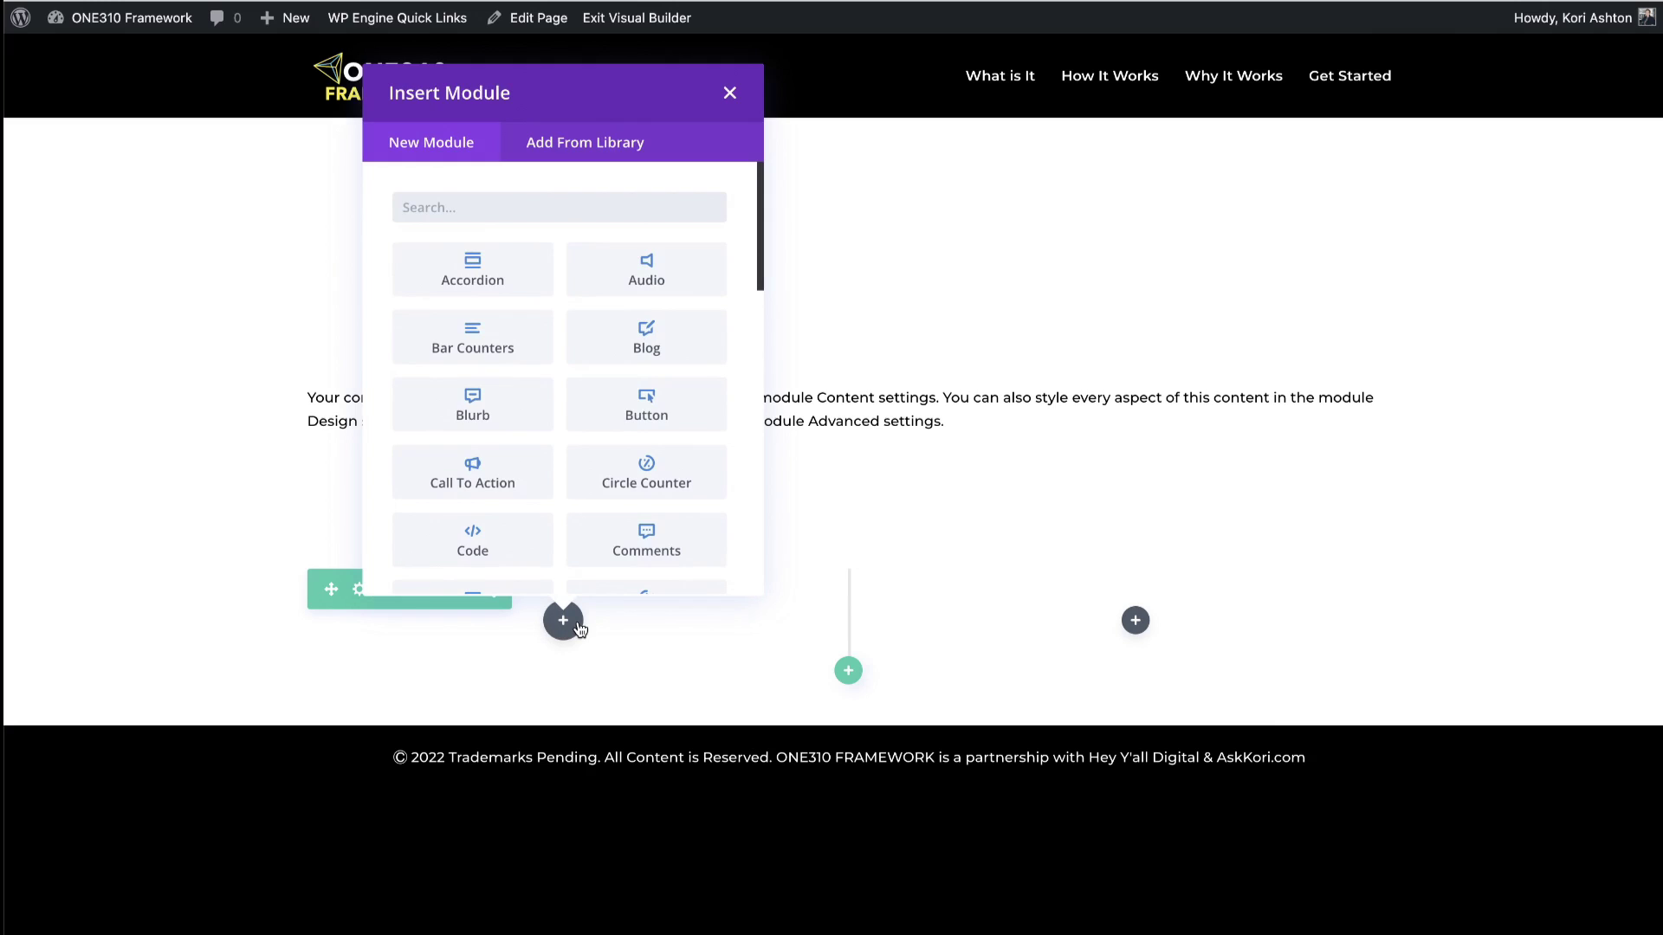
type("code")
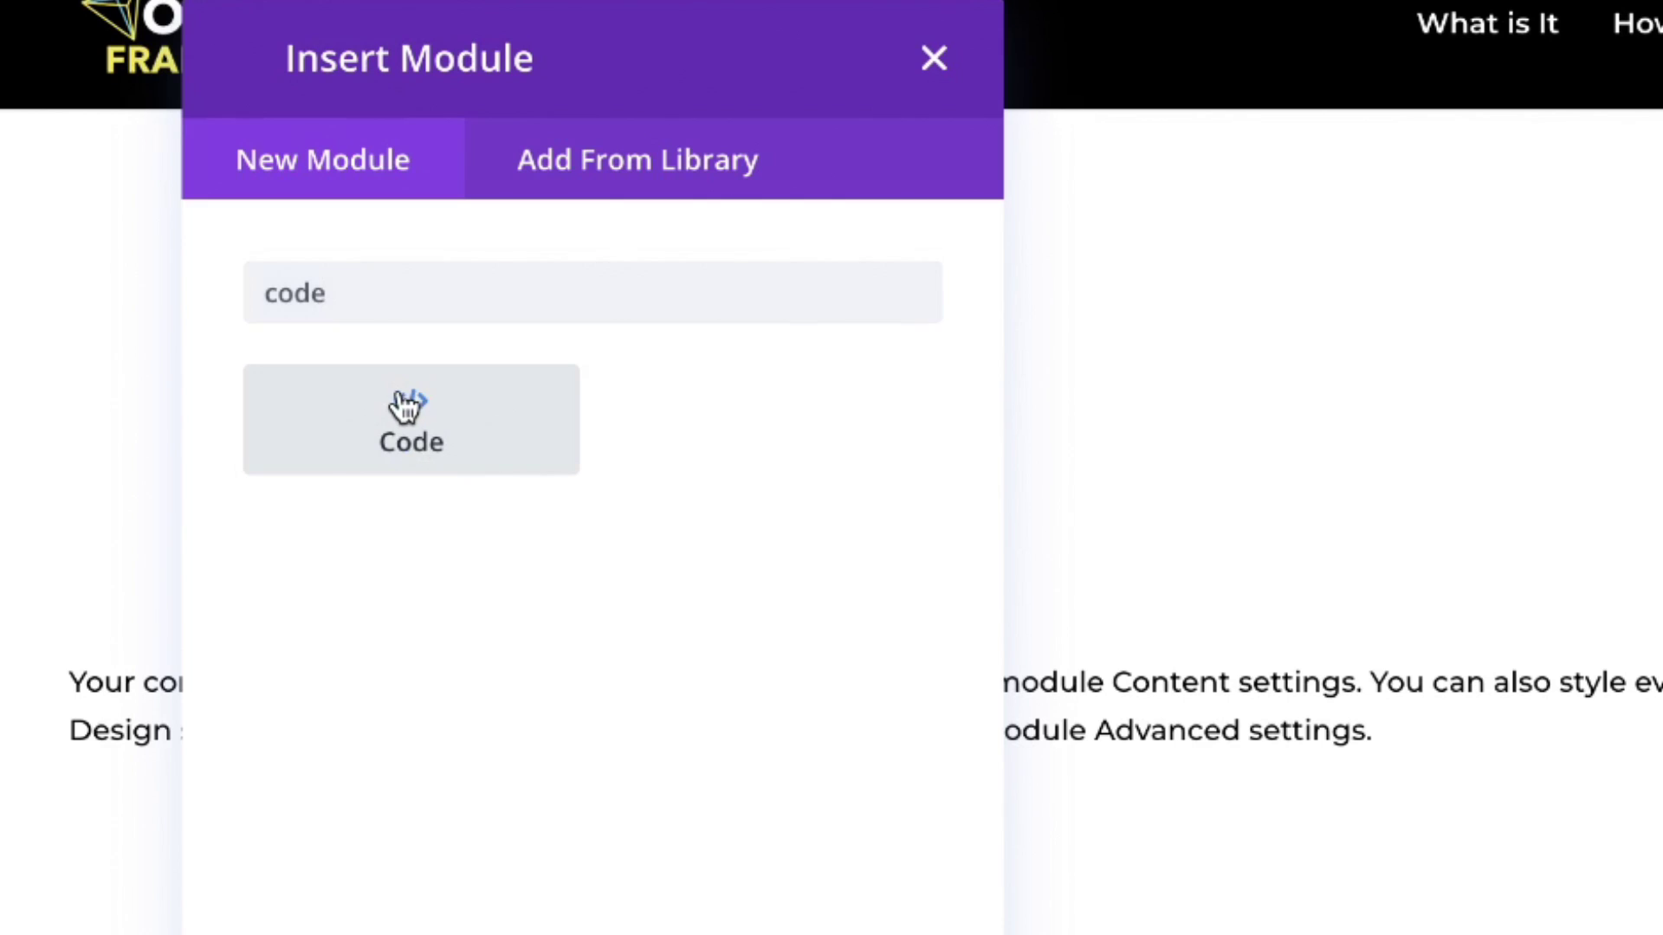
left_click(473, 265)
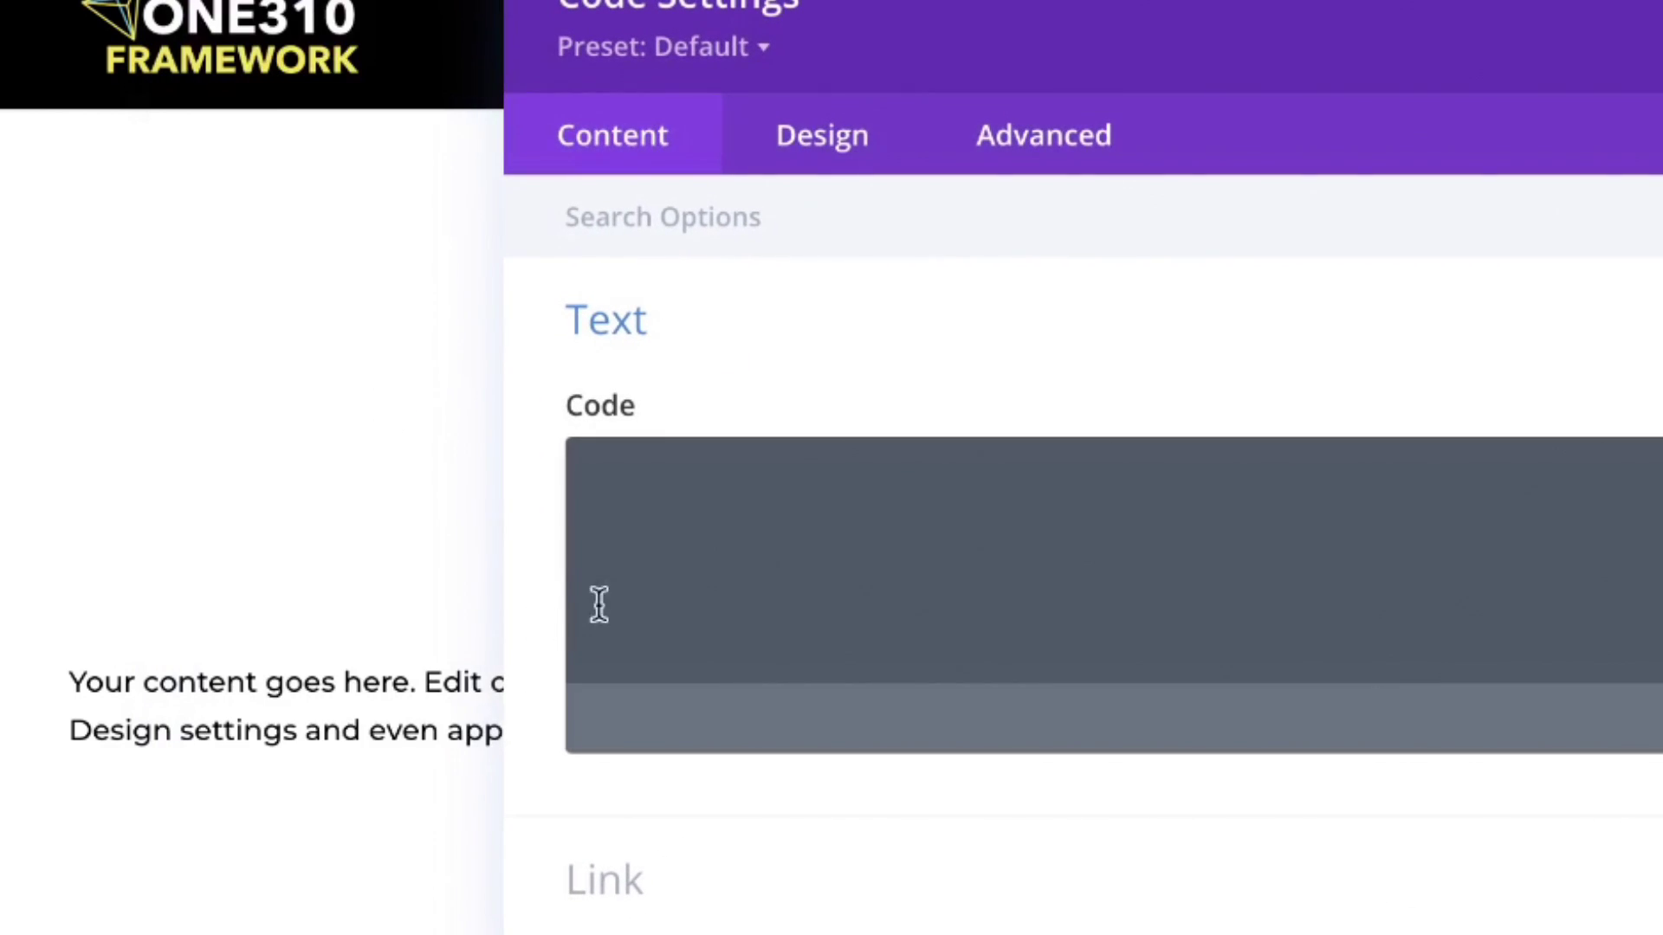
left_click(705, 549)
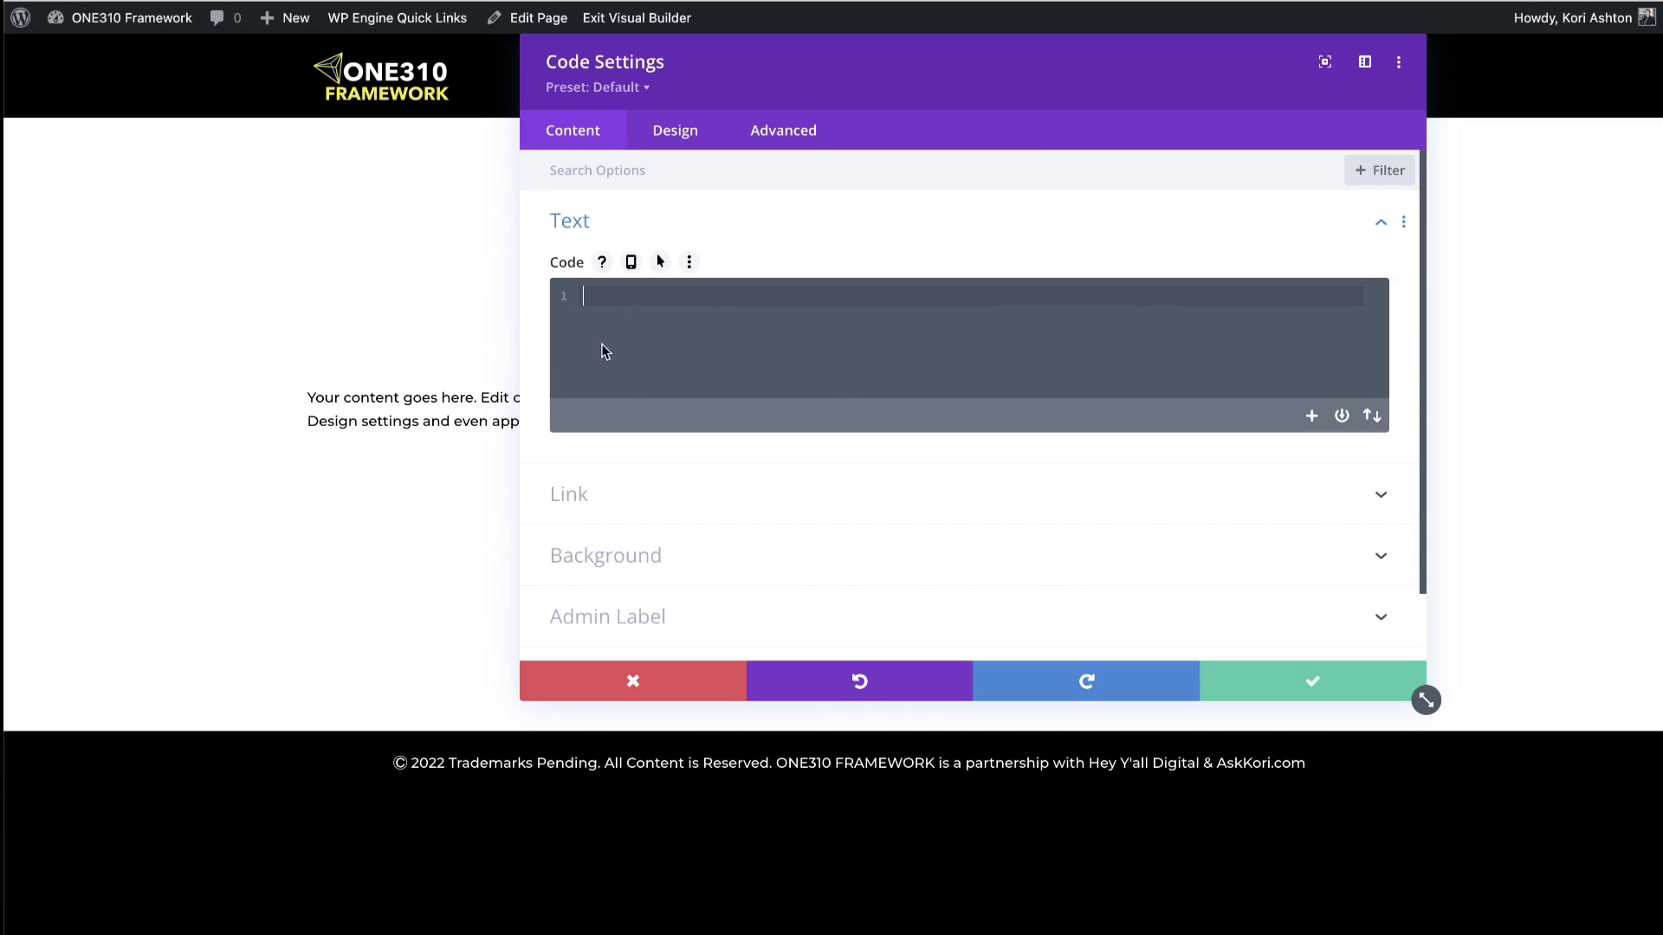
Step: Paste the easel SVG markup, change its width and height from 59 to 159, and save the module
key("ctrl+v")
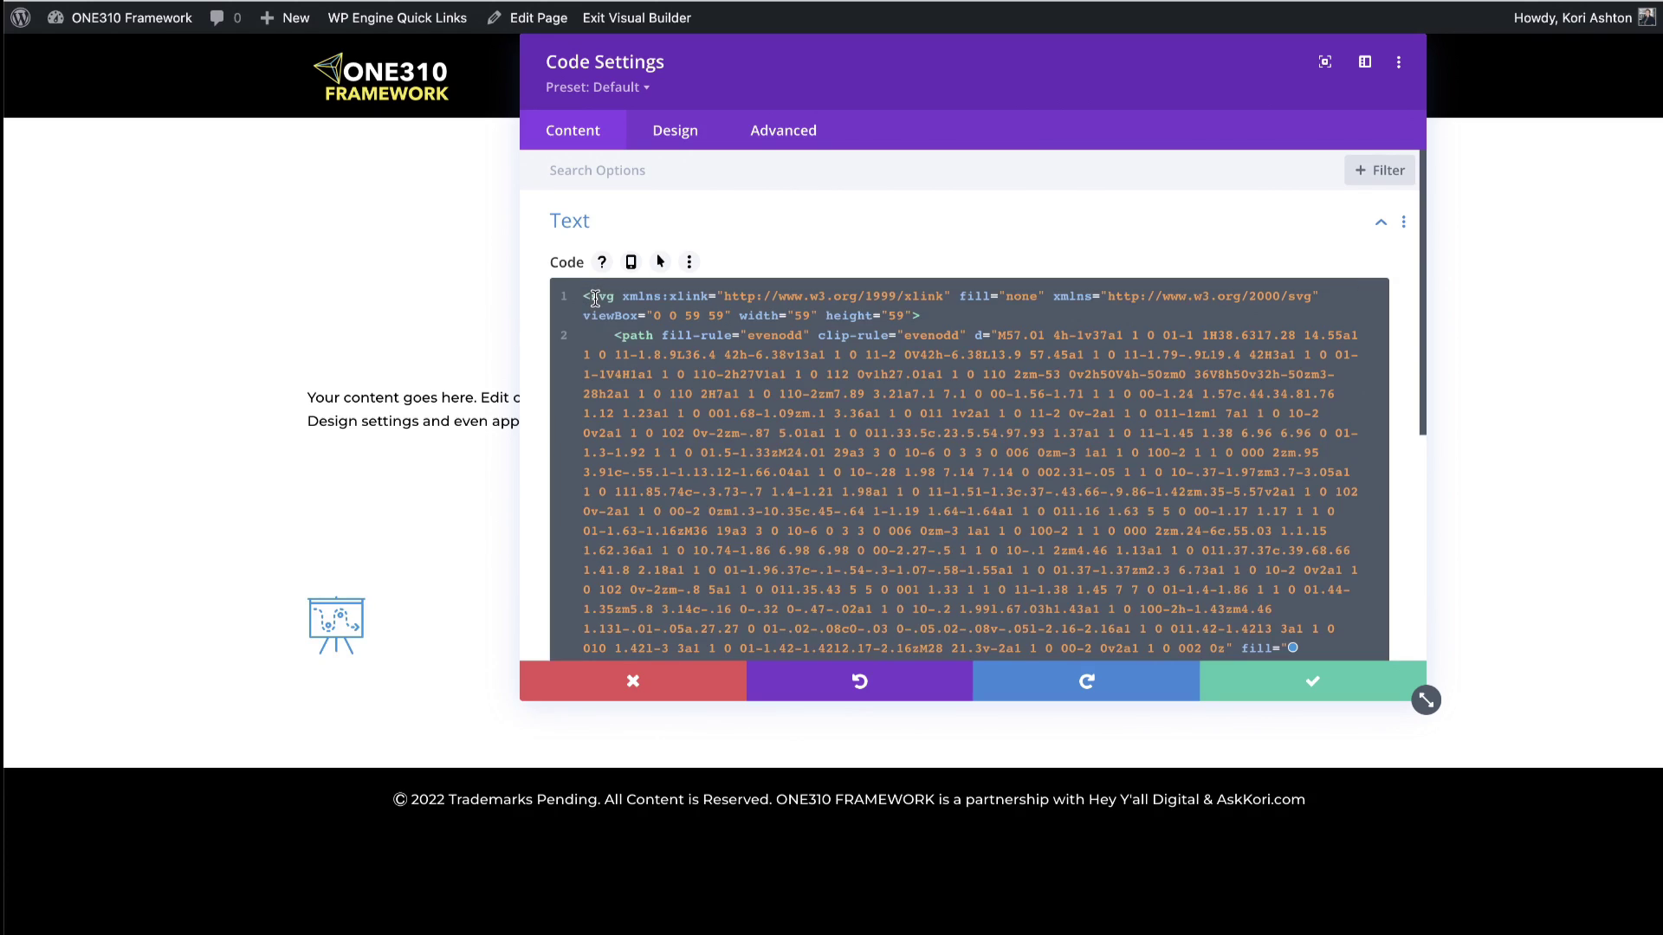
scroll(729, 507, "down", 5)
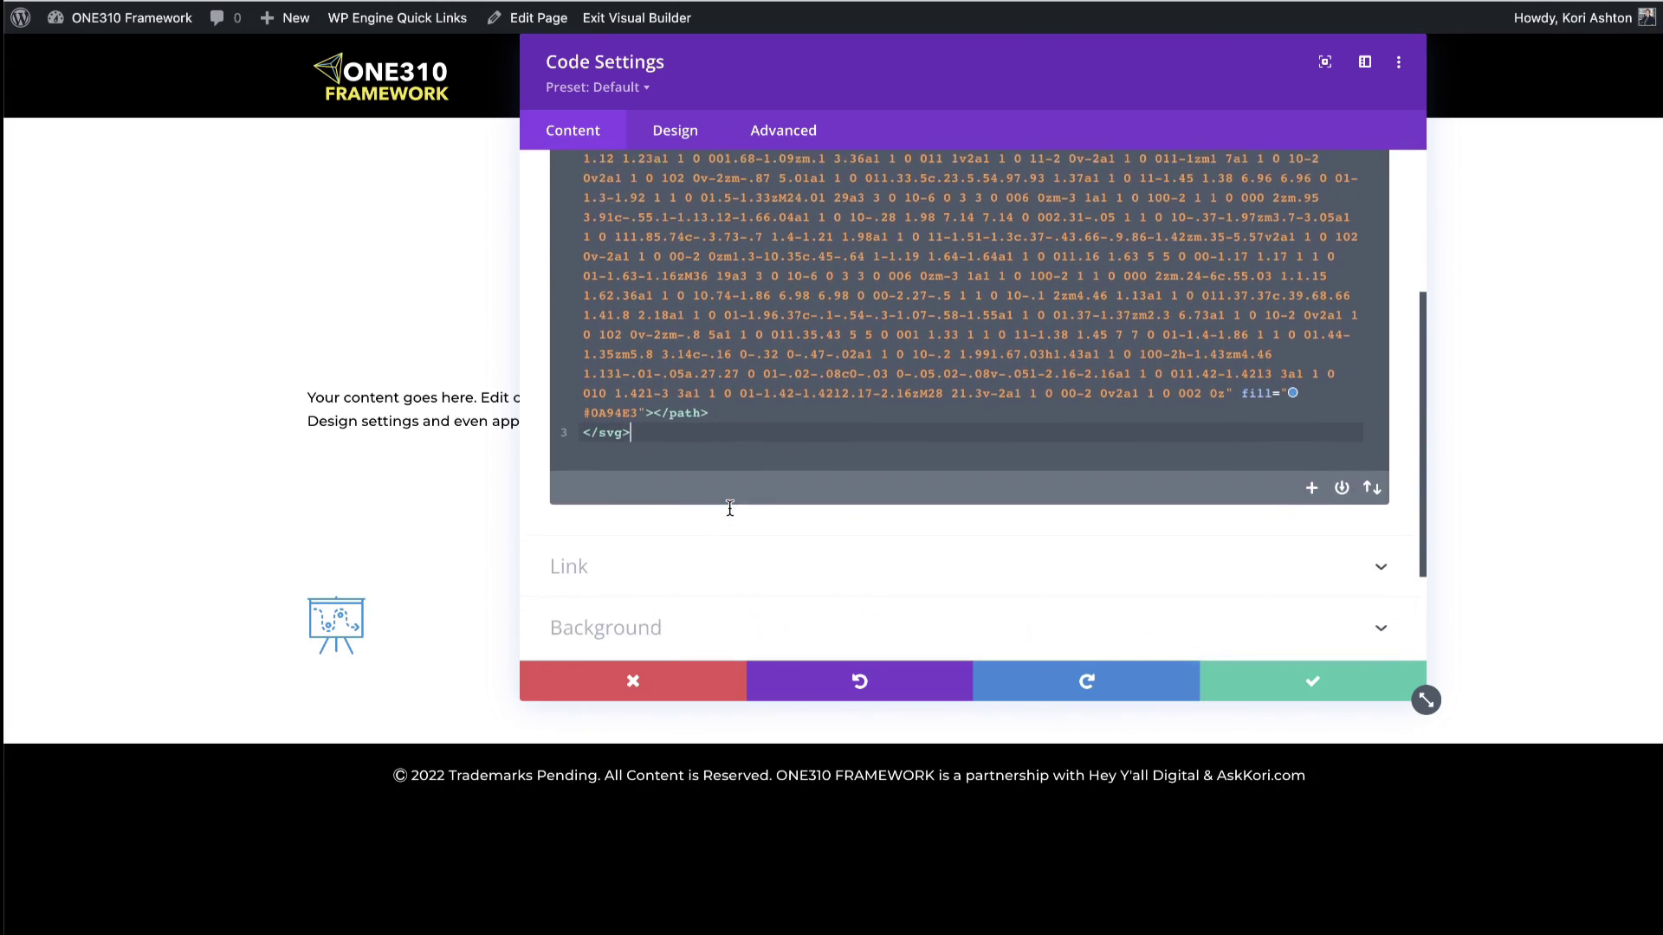
scroll(729, 507, "up", 5)
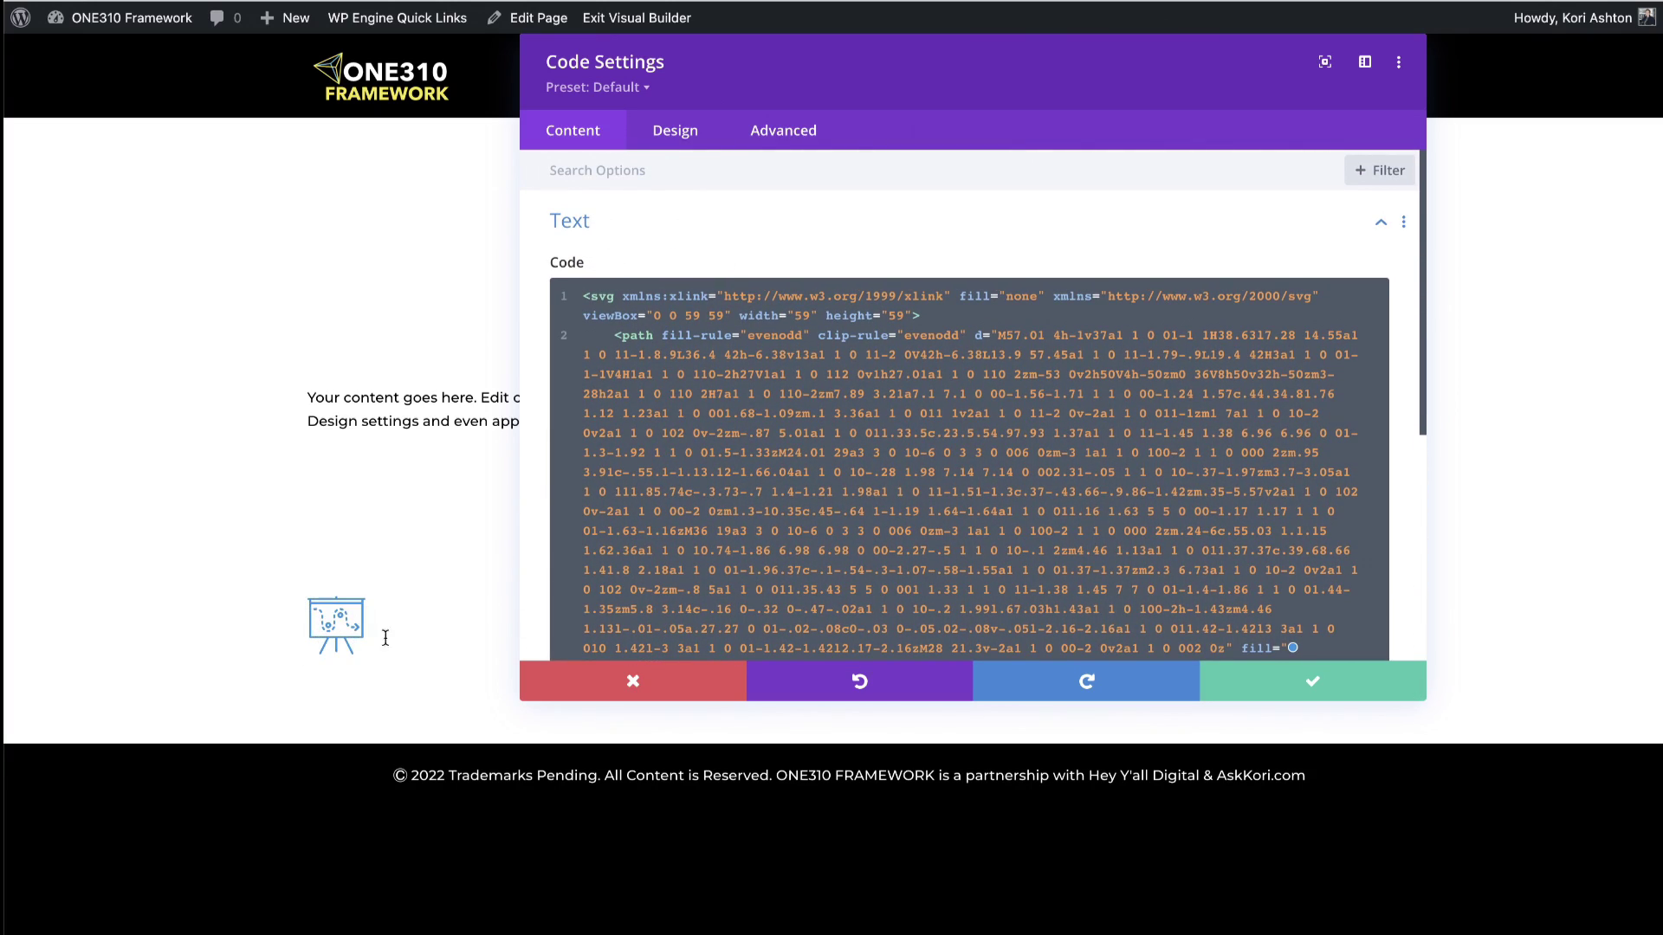
left_click(795, 317)
type("1")
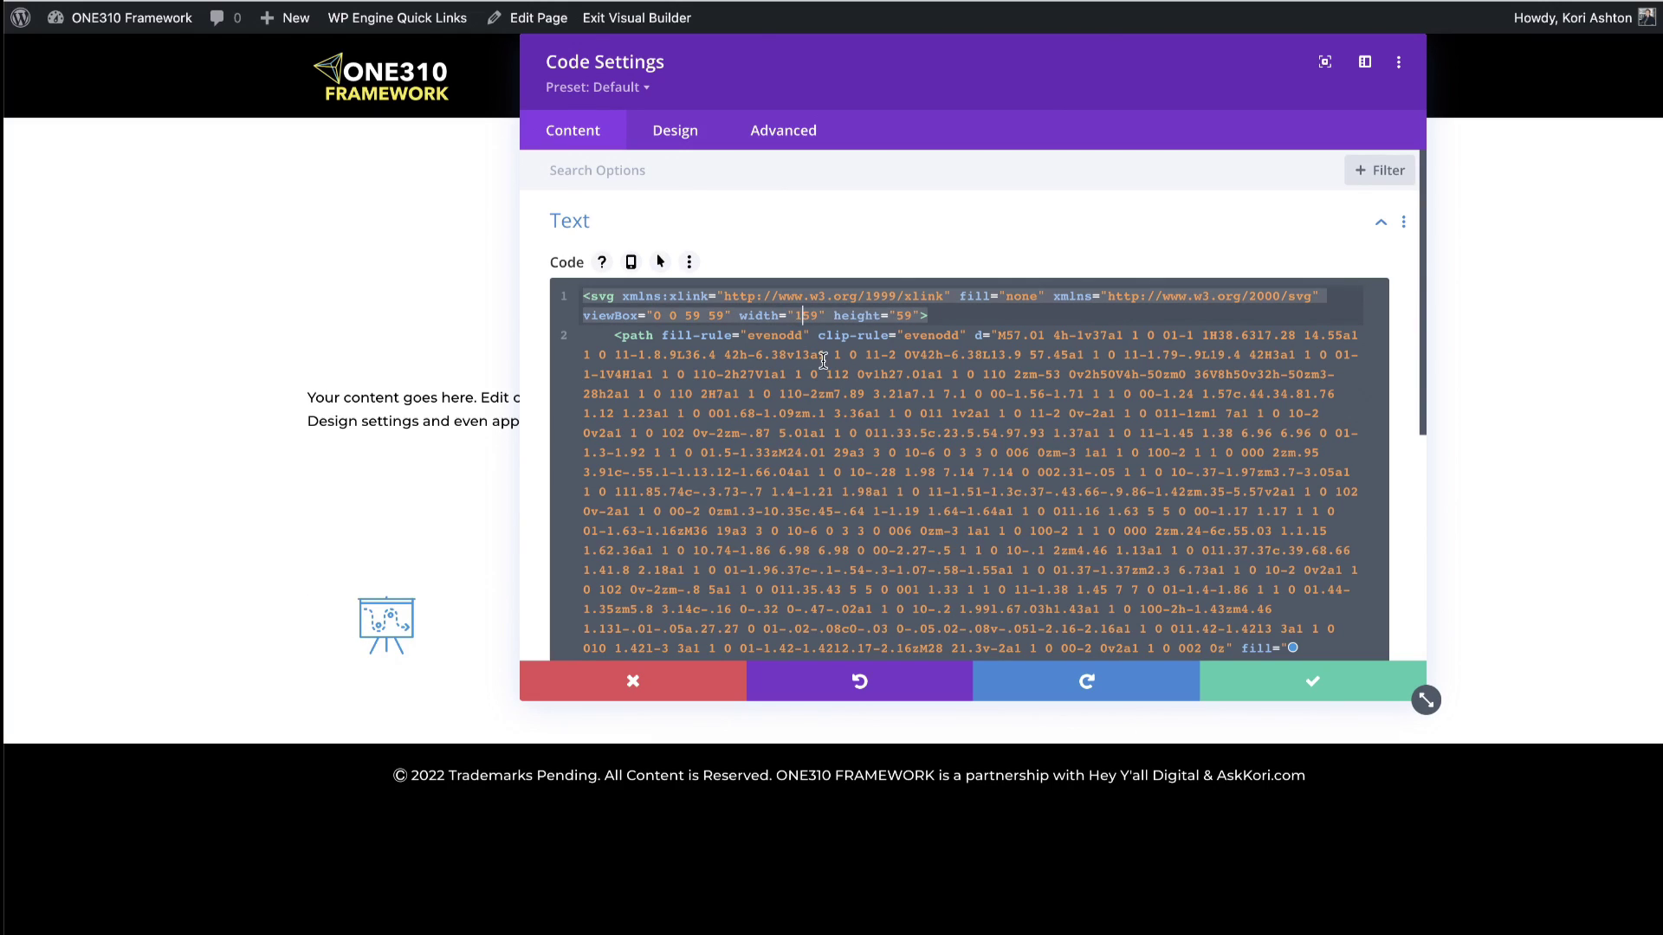
left_click(897, 317)
type("1")
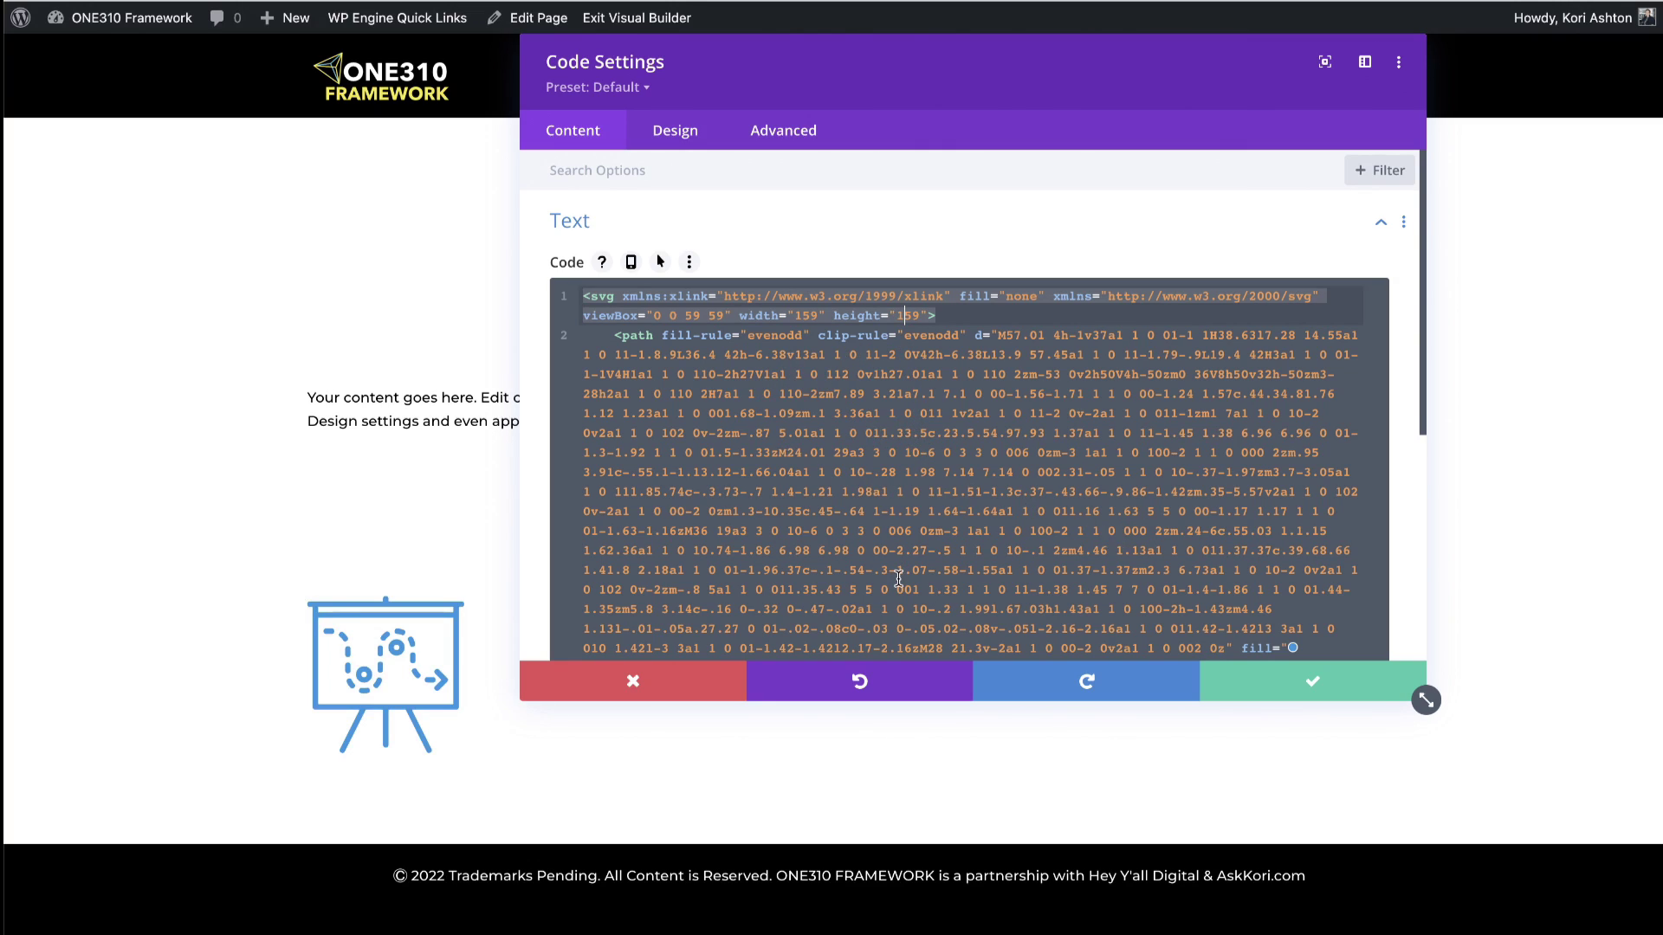
scroll(852, 504, "down", 2)
scroll(1040, 606, "up", 2)
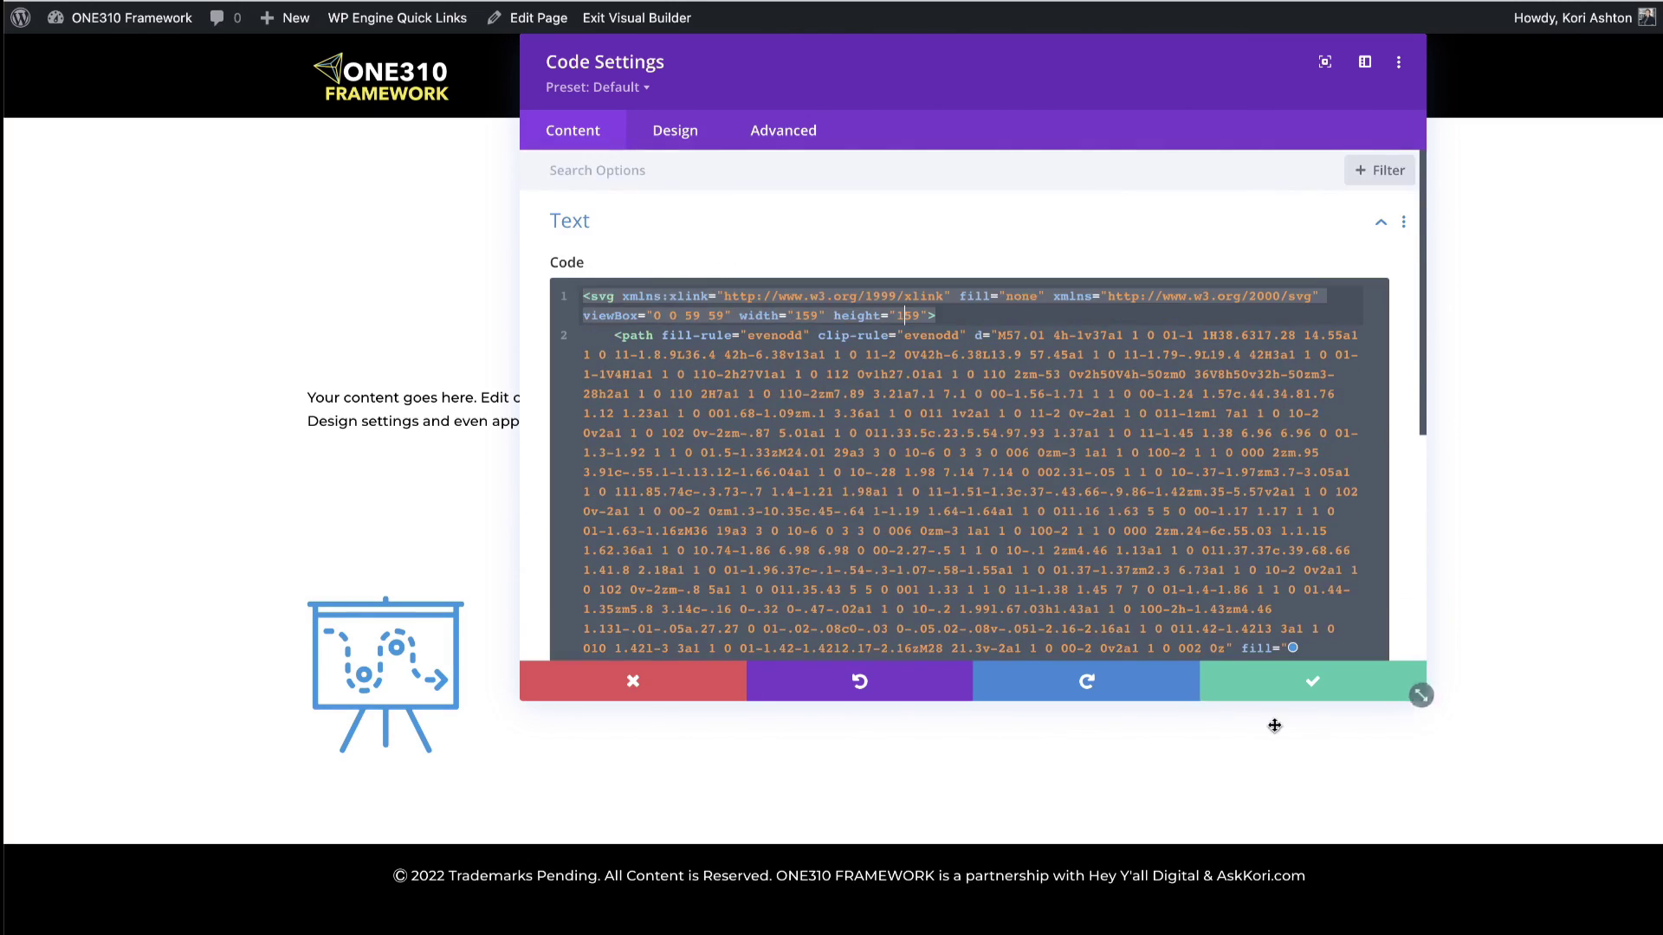
left_click(1316, 687)
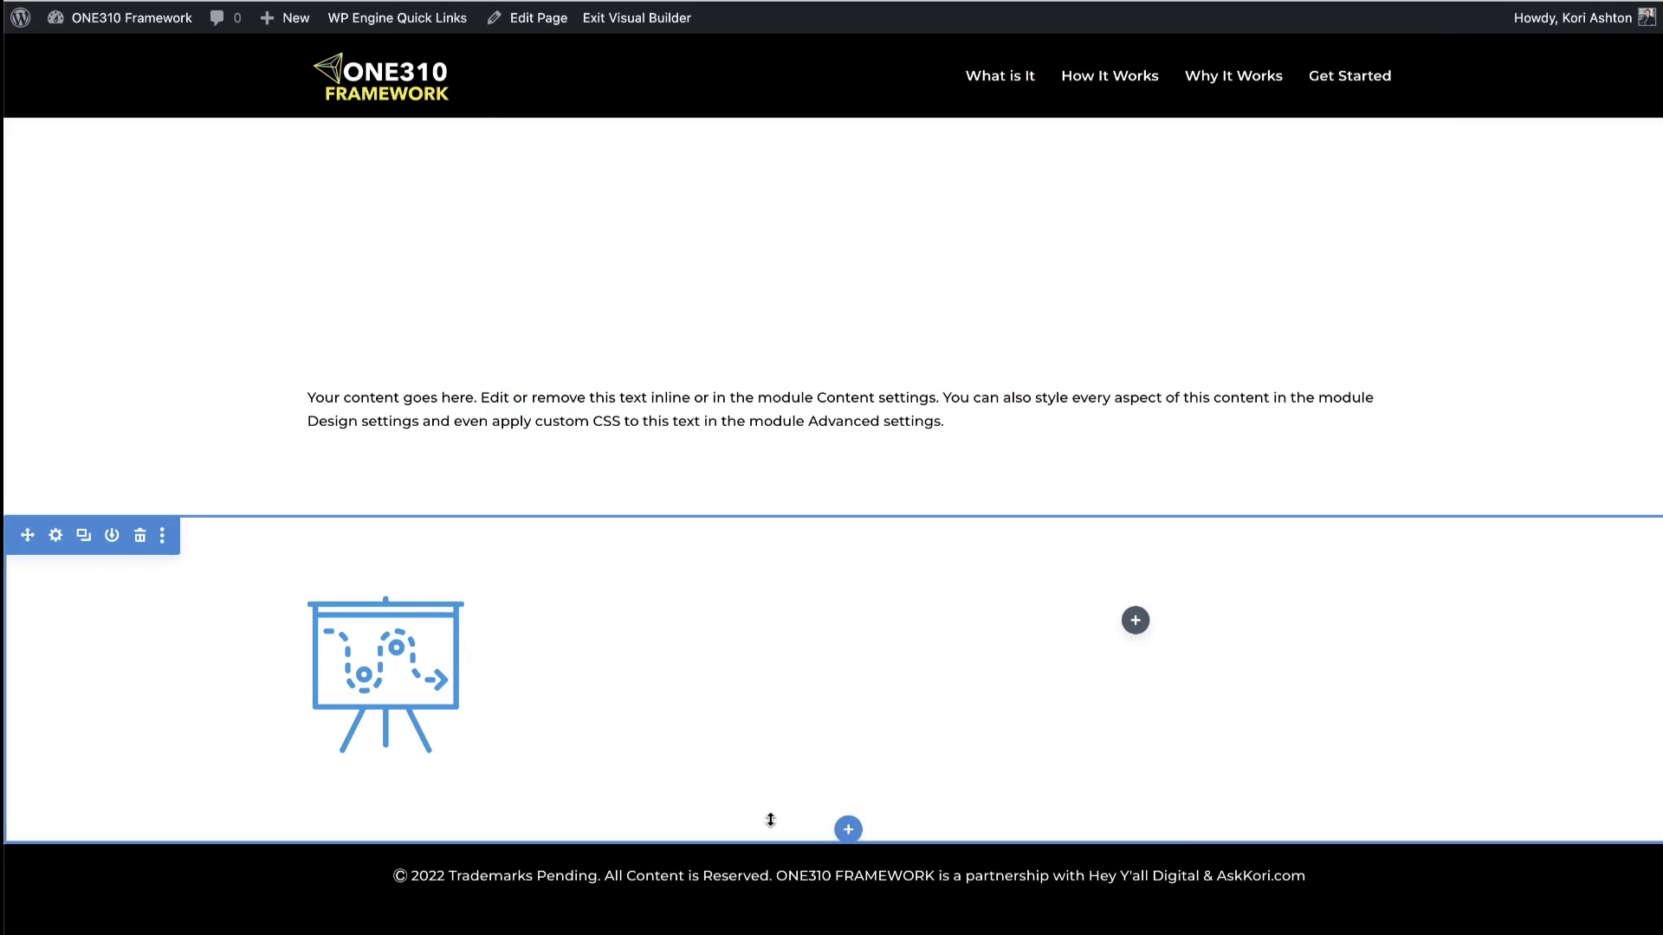
Step: Set the easel Code module's Design > Text alignment to Center and save
mouse_move(485, 667)
left_click(527, 648)
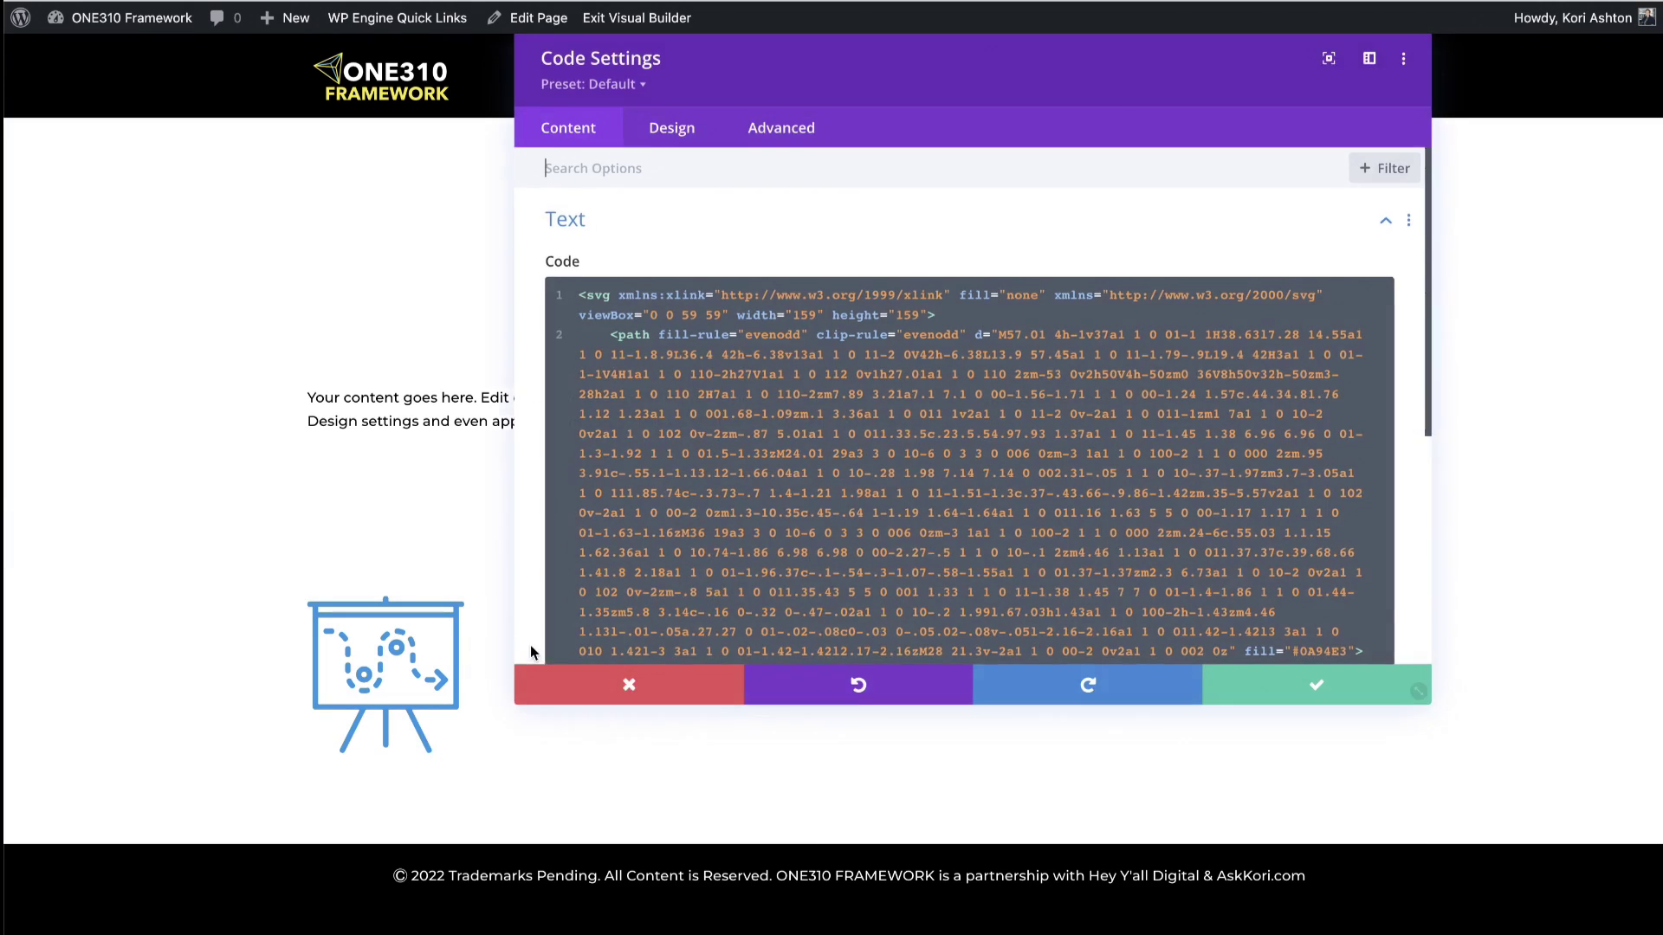
left_click(674, 132)
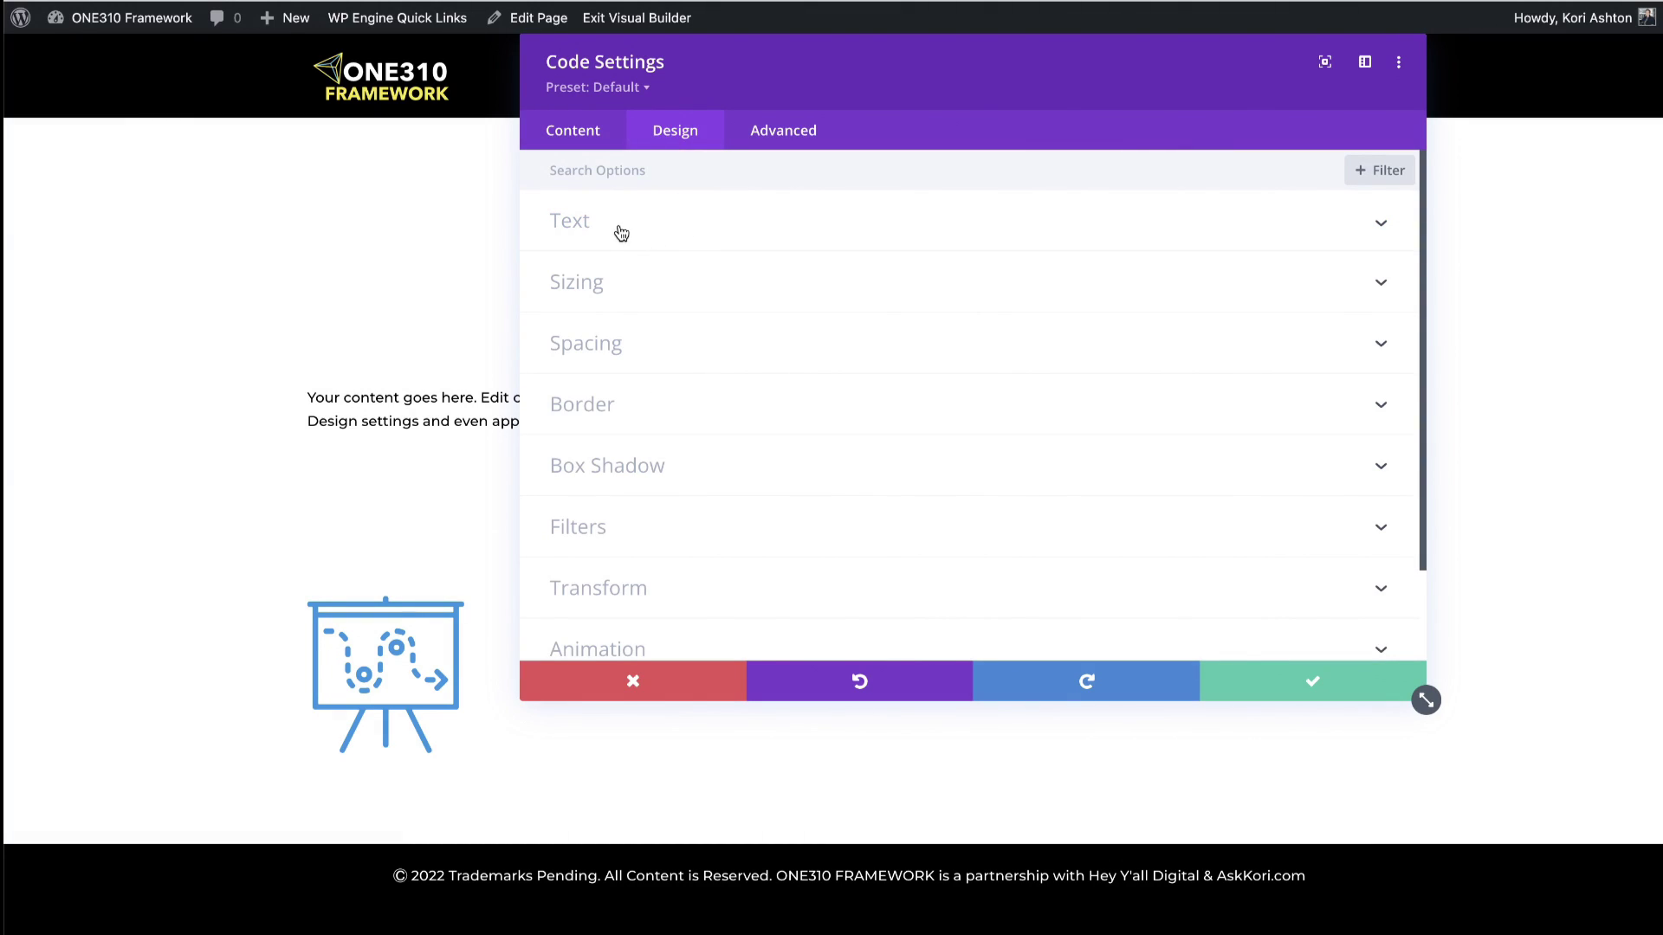
left_click(589, 138)
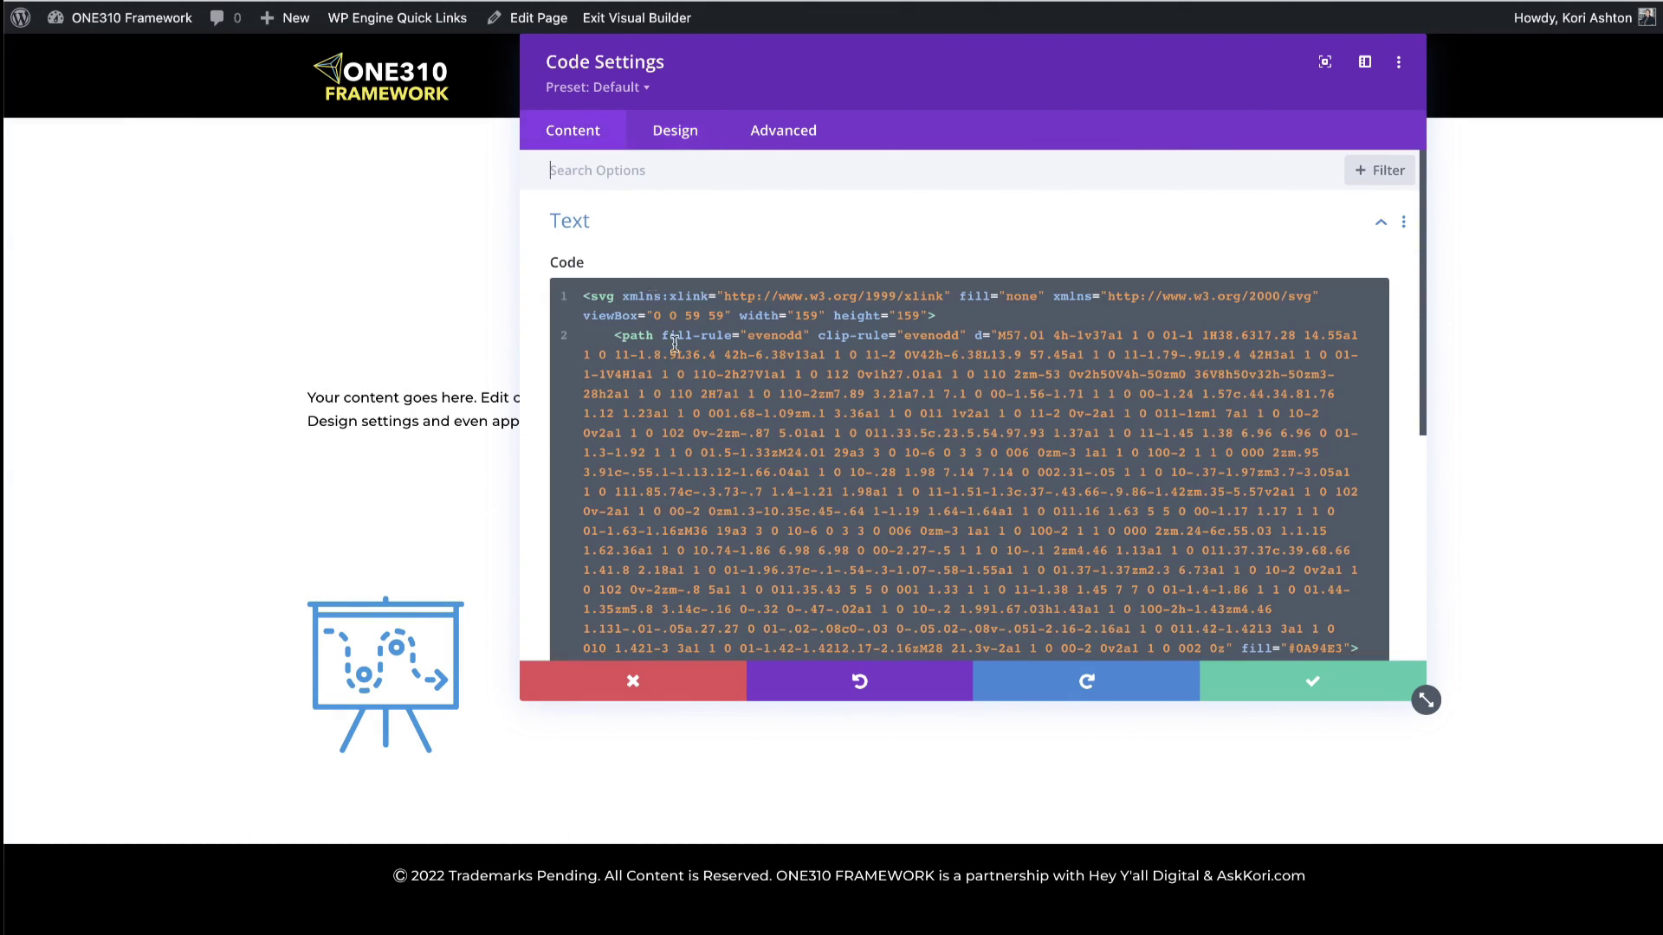
left_click(678, 134)
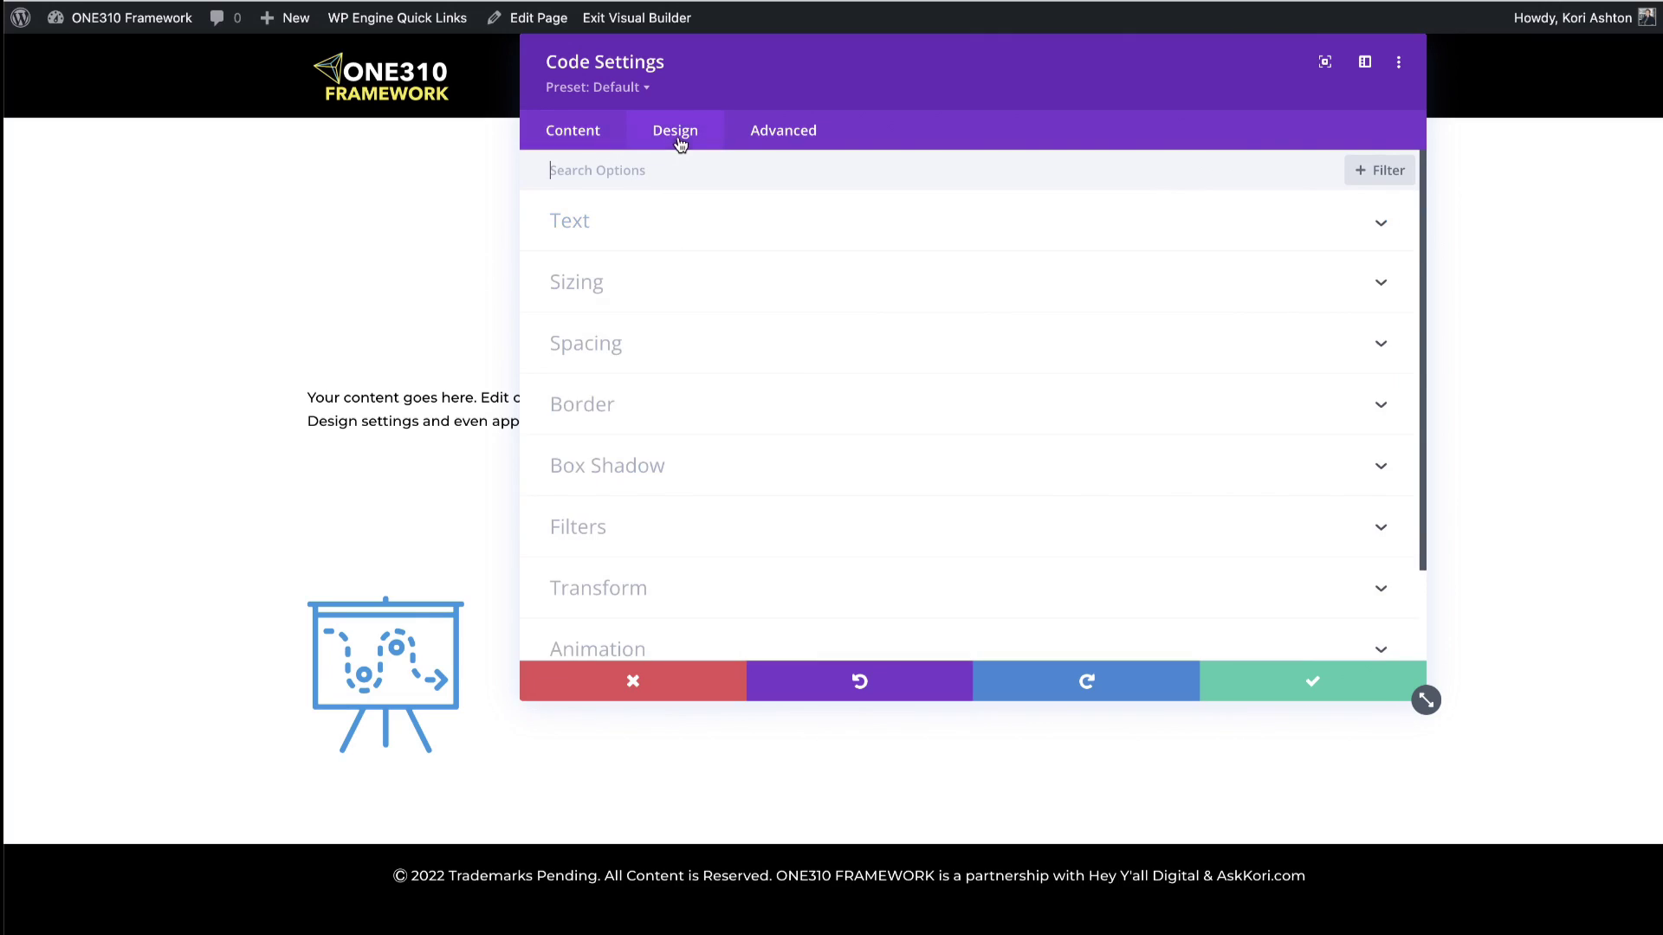
left_click(590, 236)
left_click(859, 289)
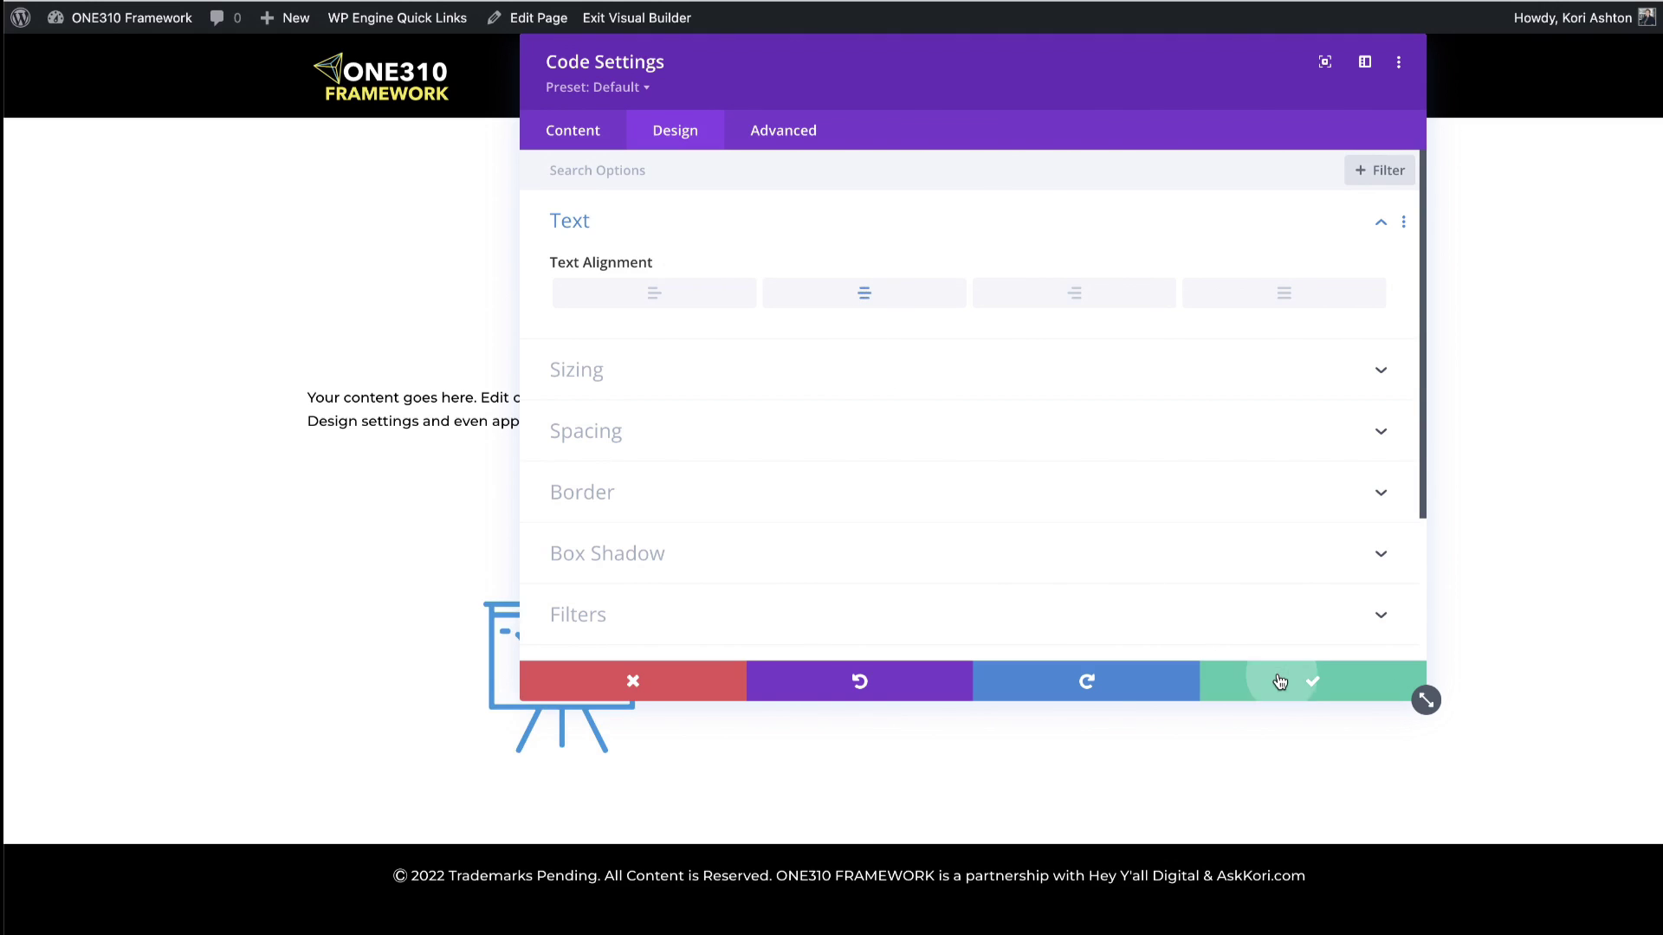
left_click(1280, 679)
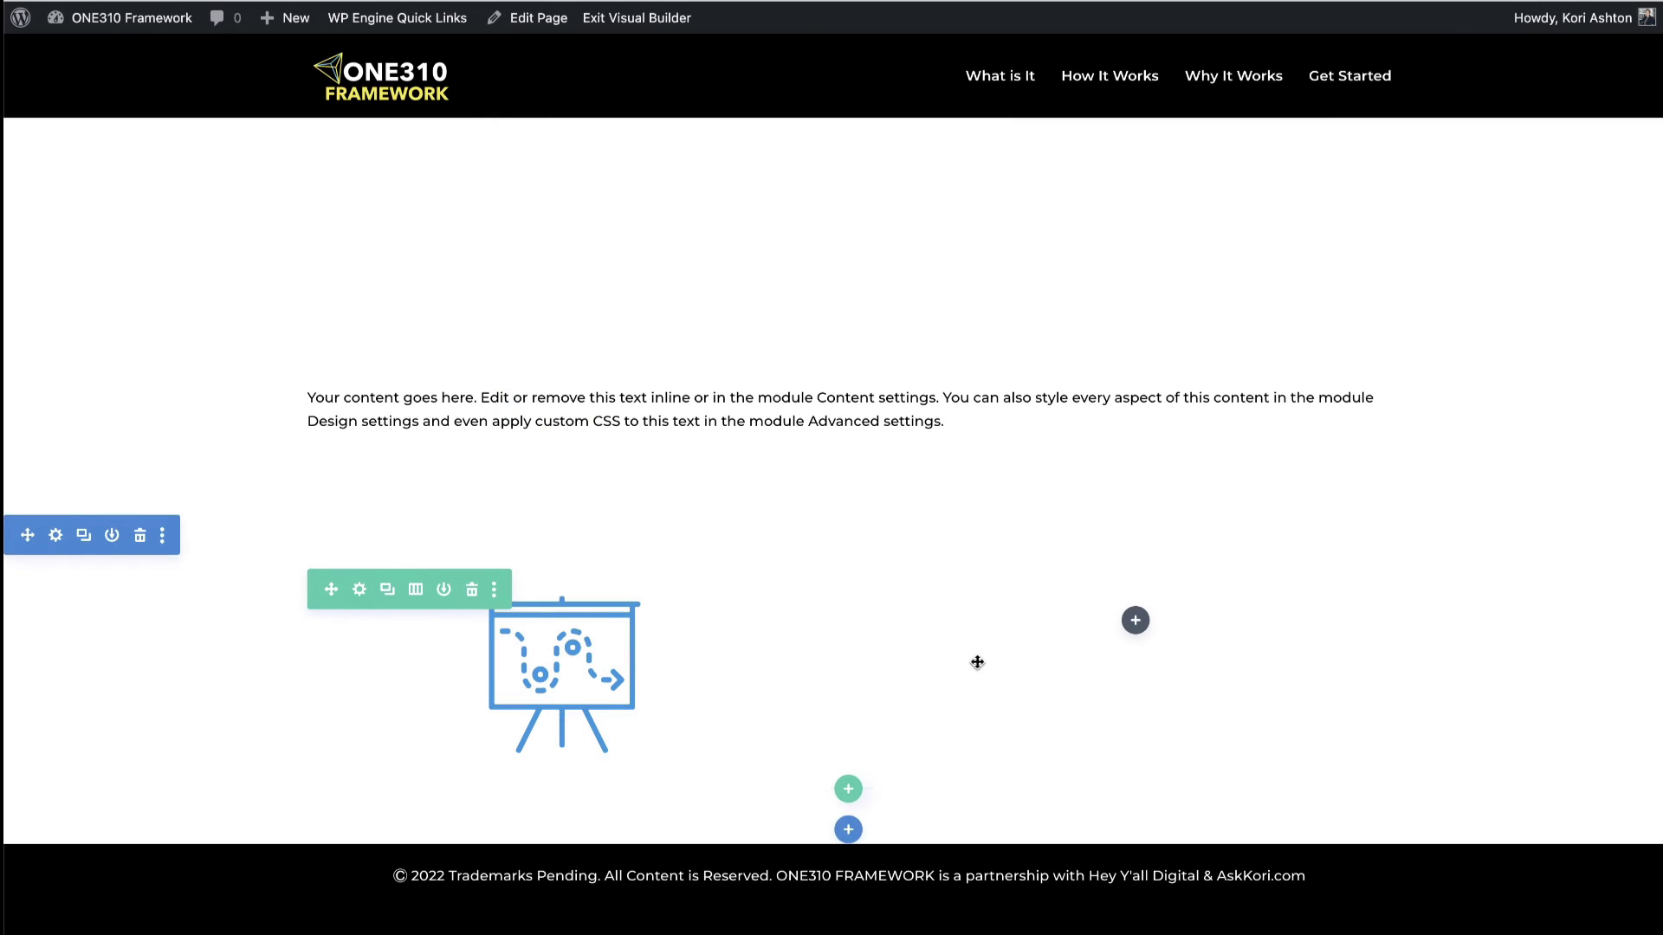
Step: Run the SVG Export extension on the Envato Elements homepage to list its SVG icons
mouse_move(988, 883)
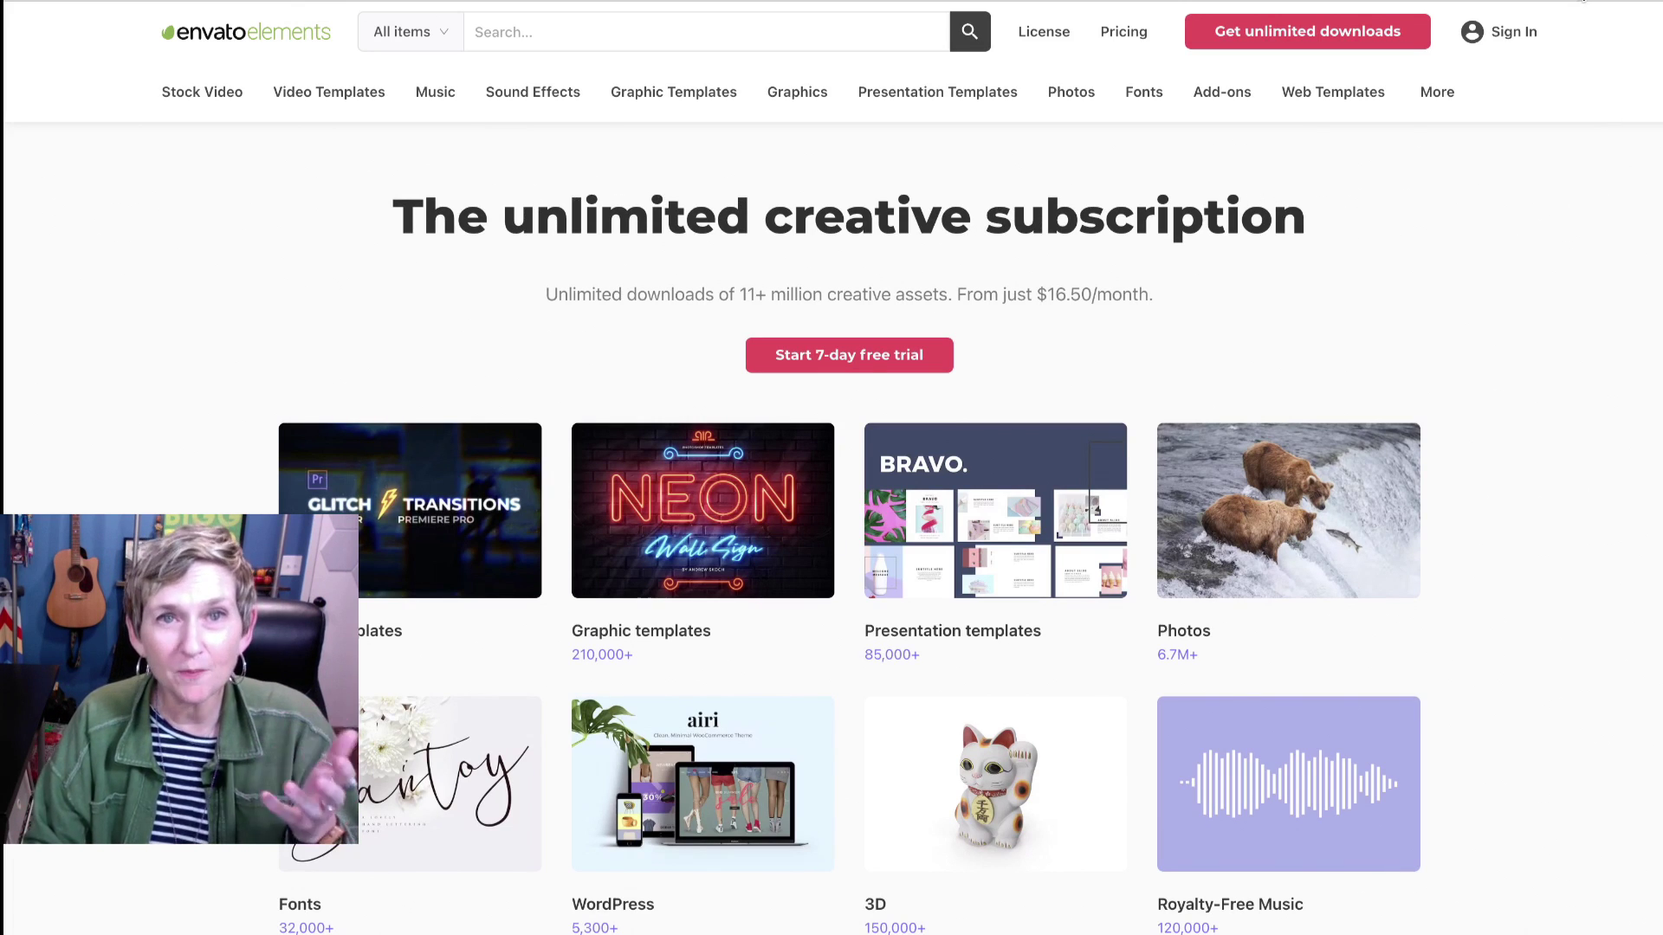
left_click(1583, 2)
scroll(1386, 390, "down", 3)
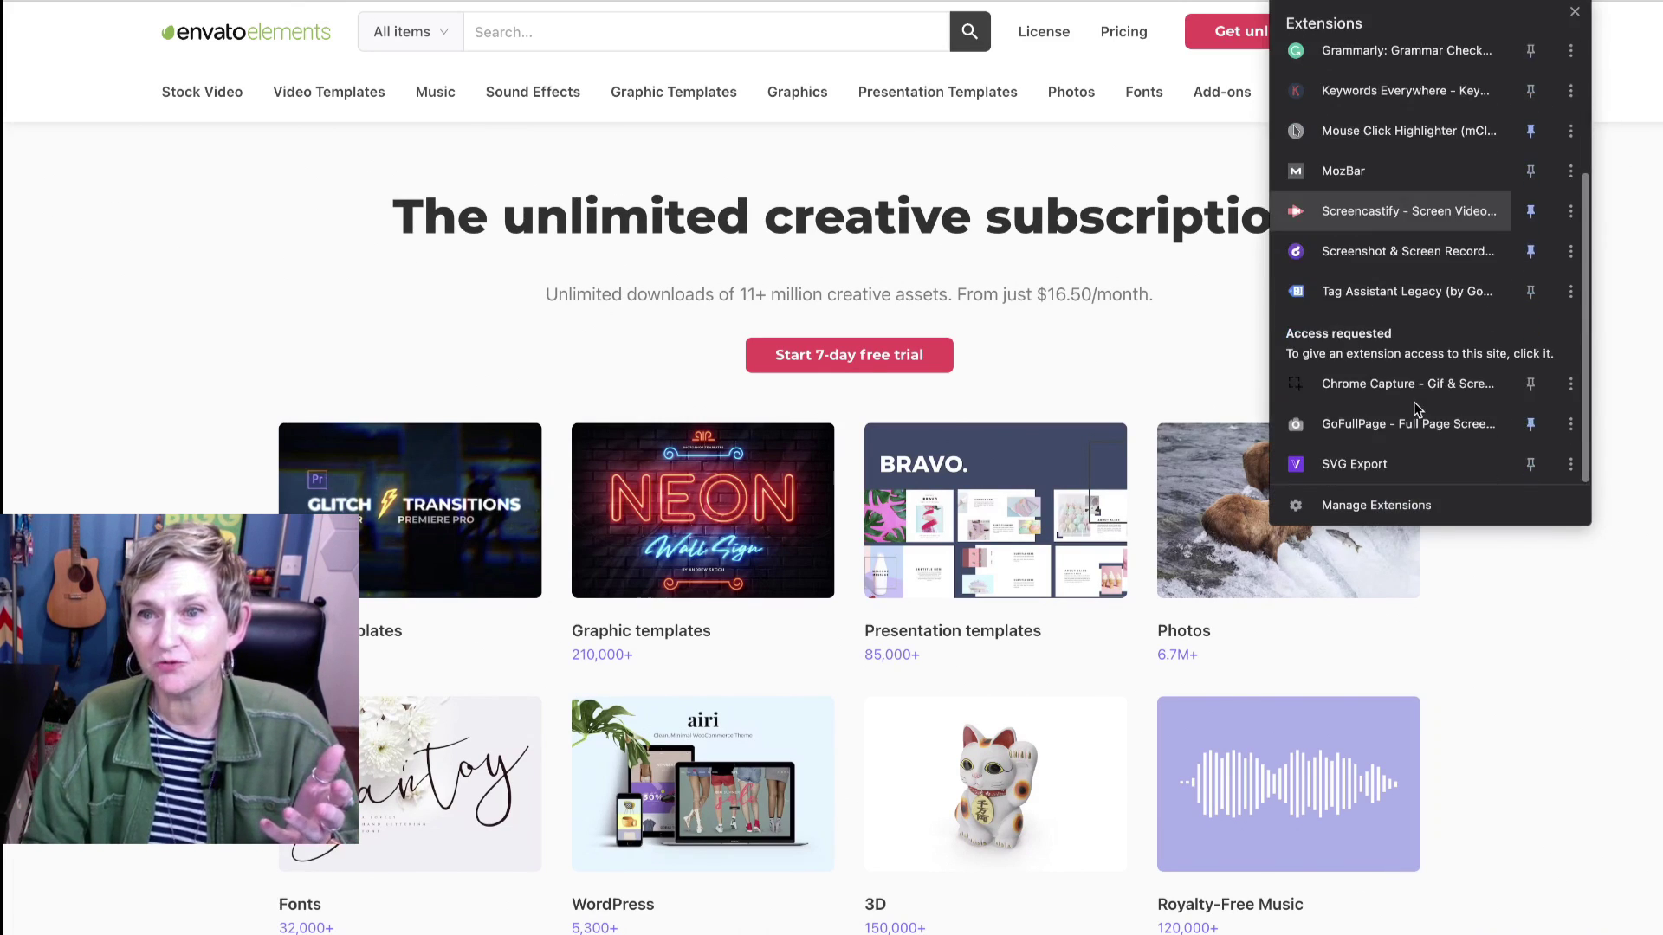
left_click(1362, 472)
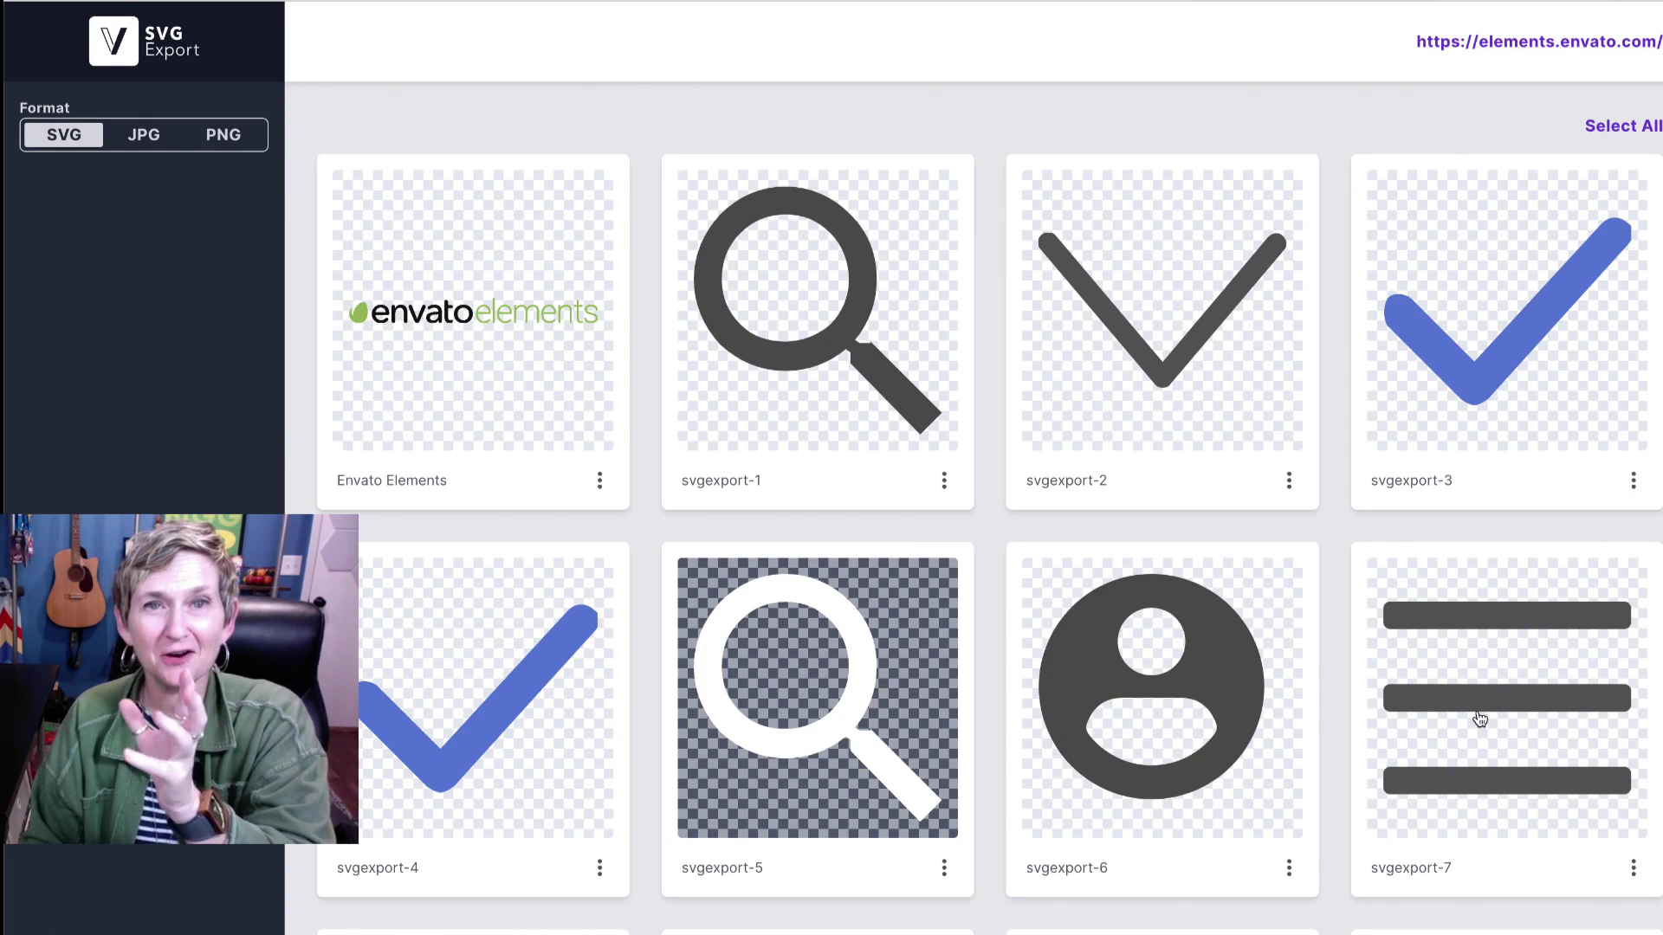
Step: Resize the svgexport-5 magnifier icon to 160 by 160 and copy its SVG code
scroll(1225, 814, "down", 4)
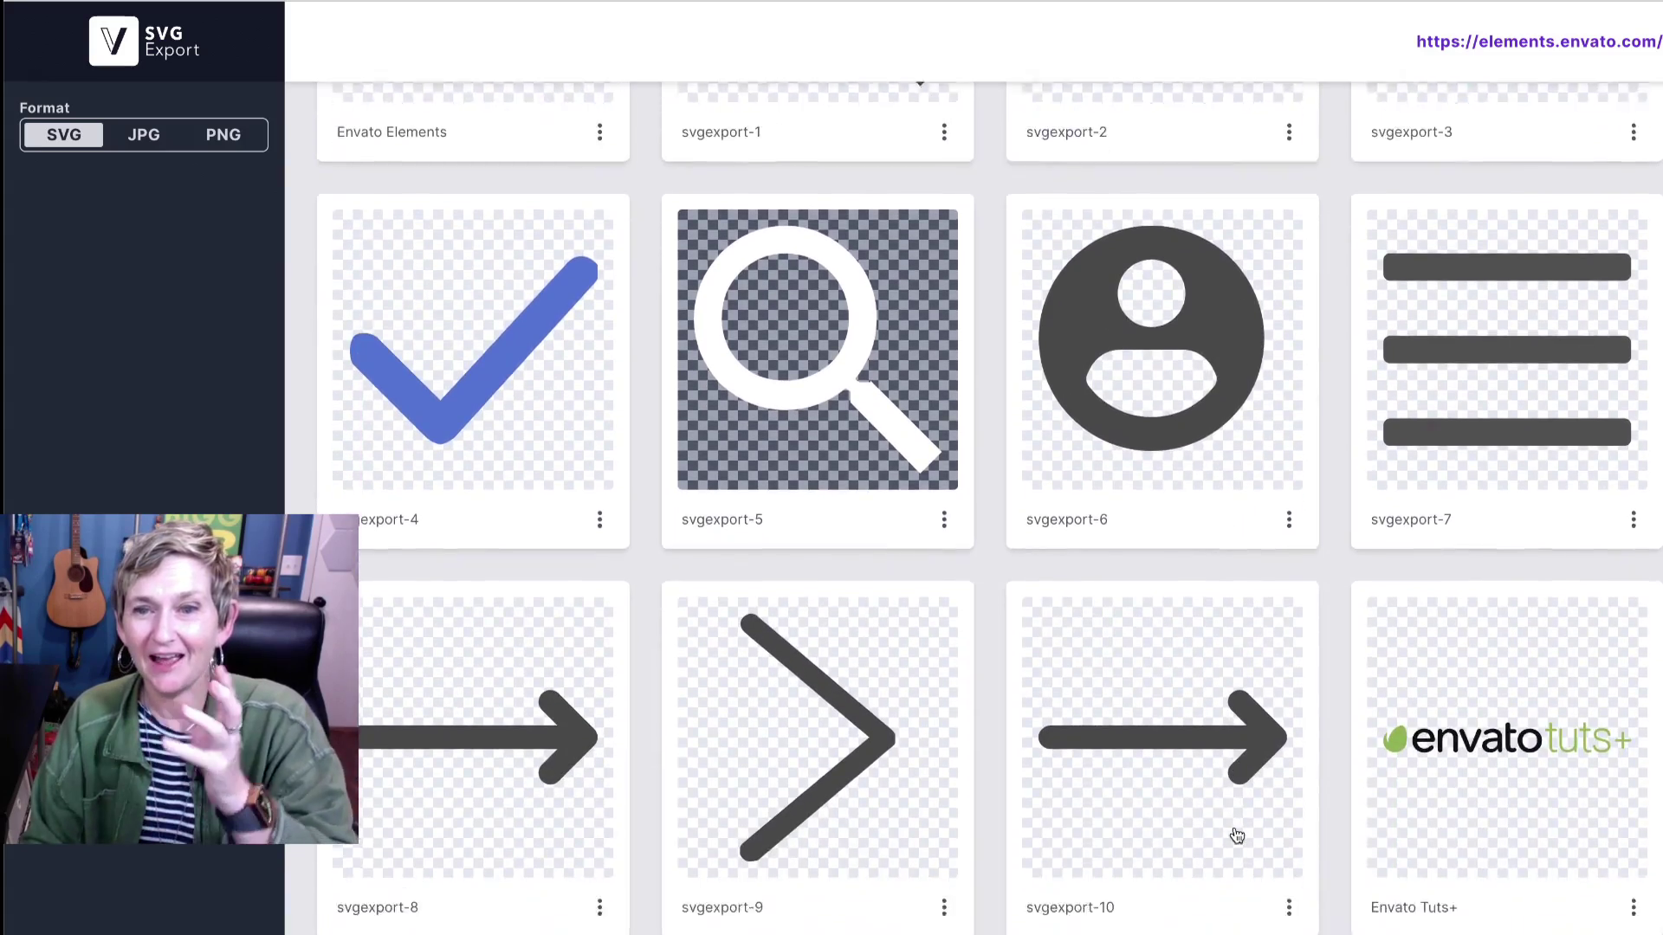
scroll(1237, 834, "down", 15)
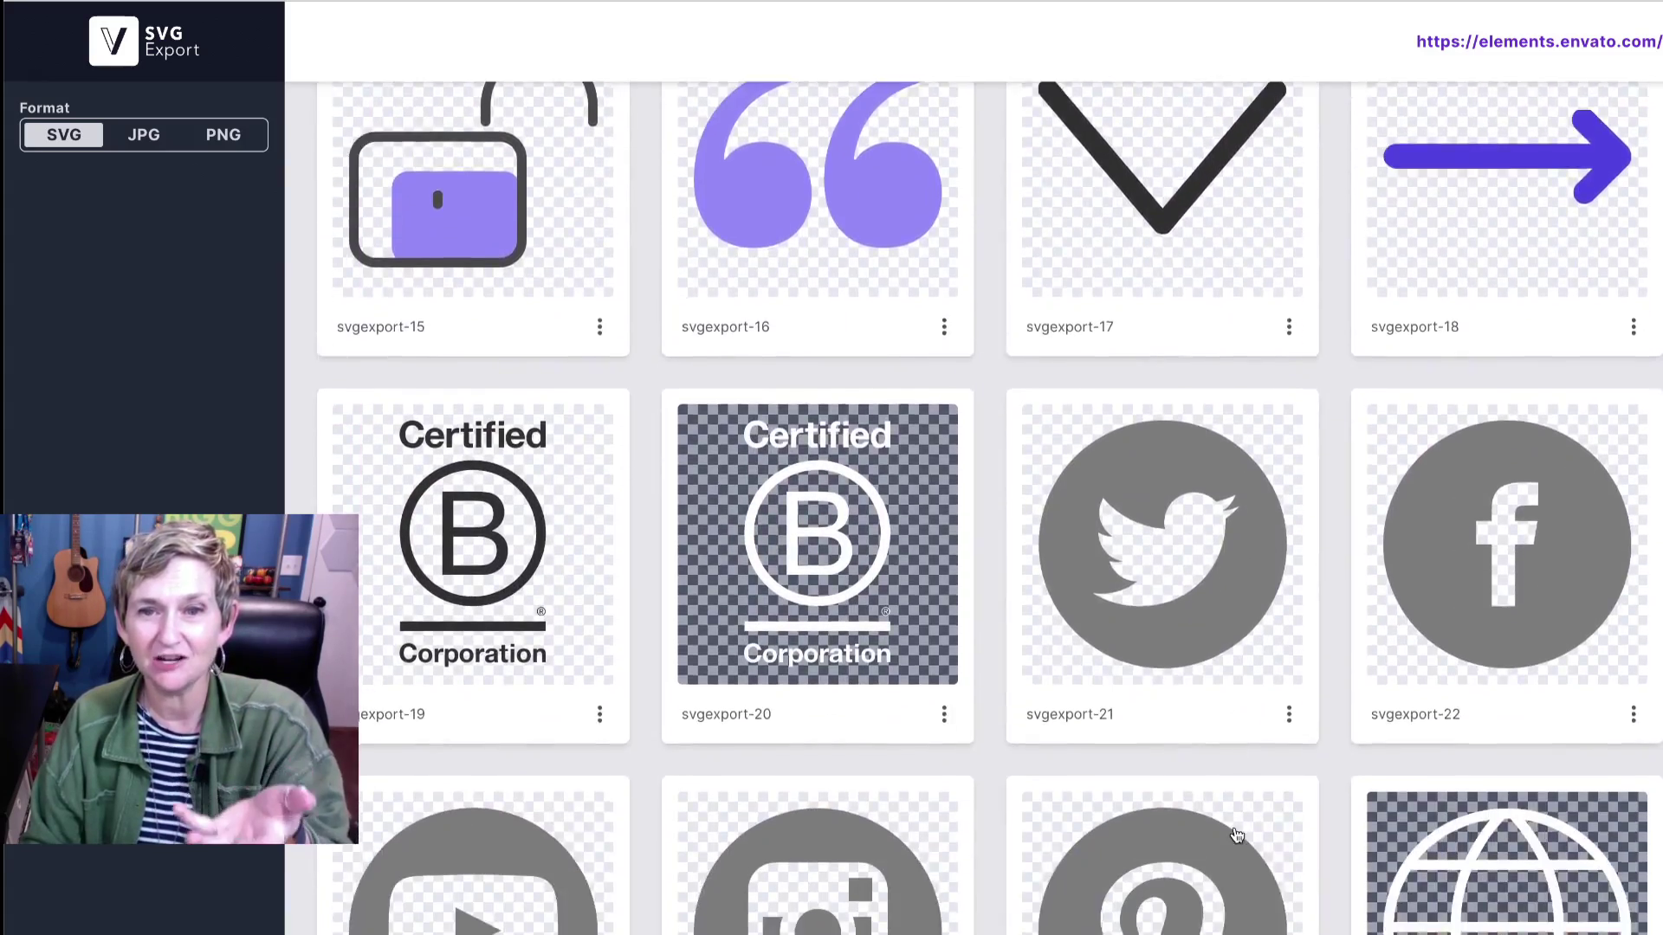
scroll(1237, 834, "down", 5)
scroll(1237, 834, "up", 20)
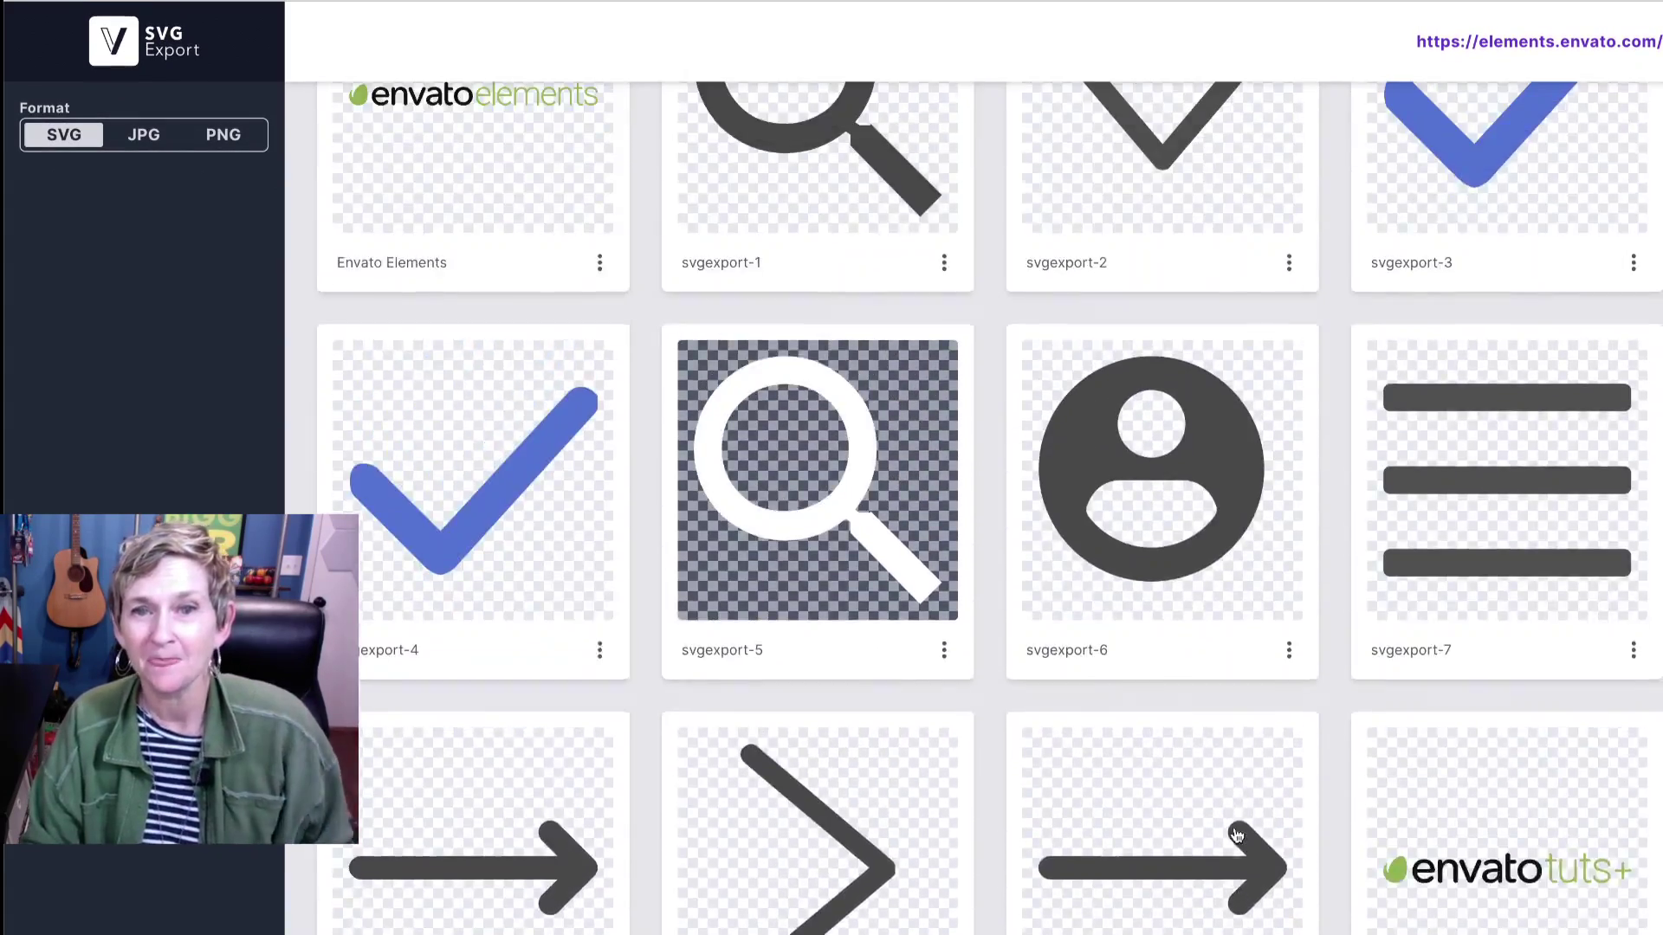
scroll(1237, 834, "up", 3)
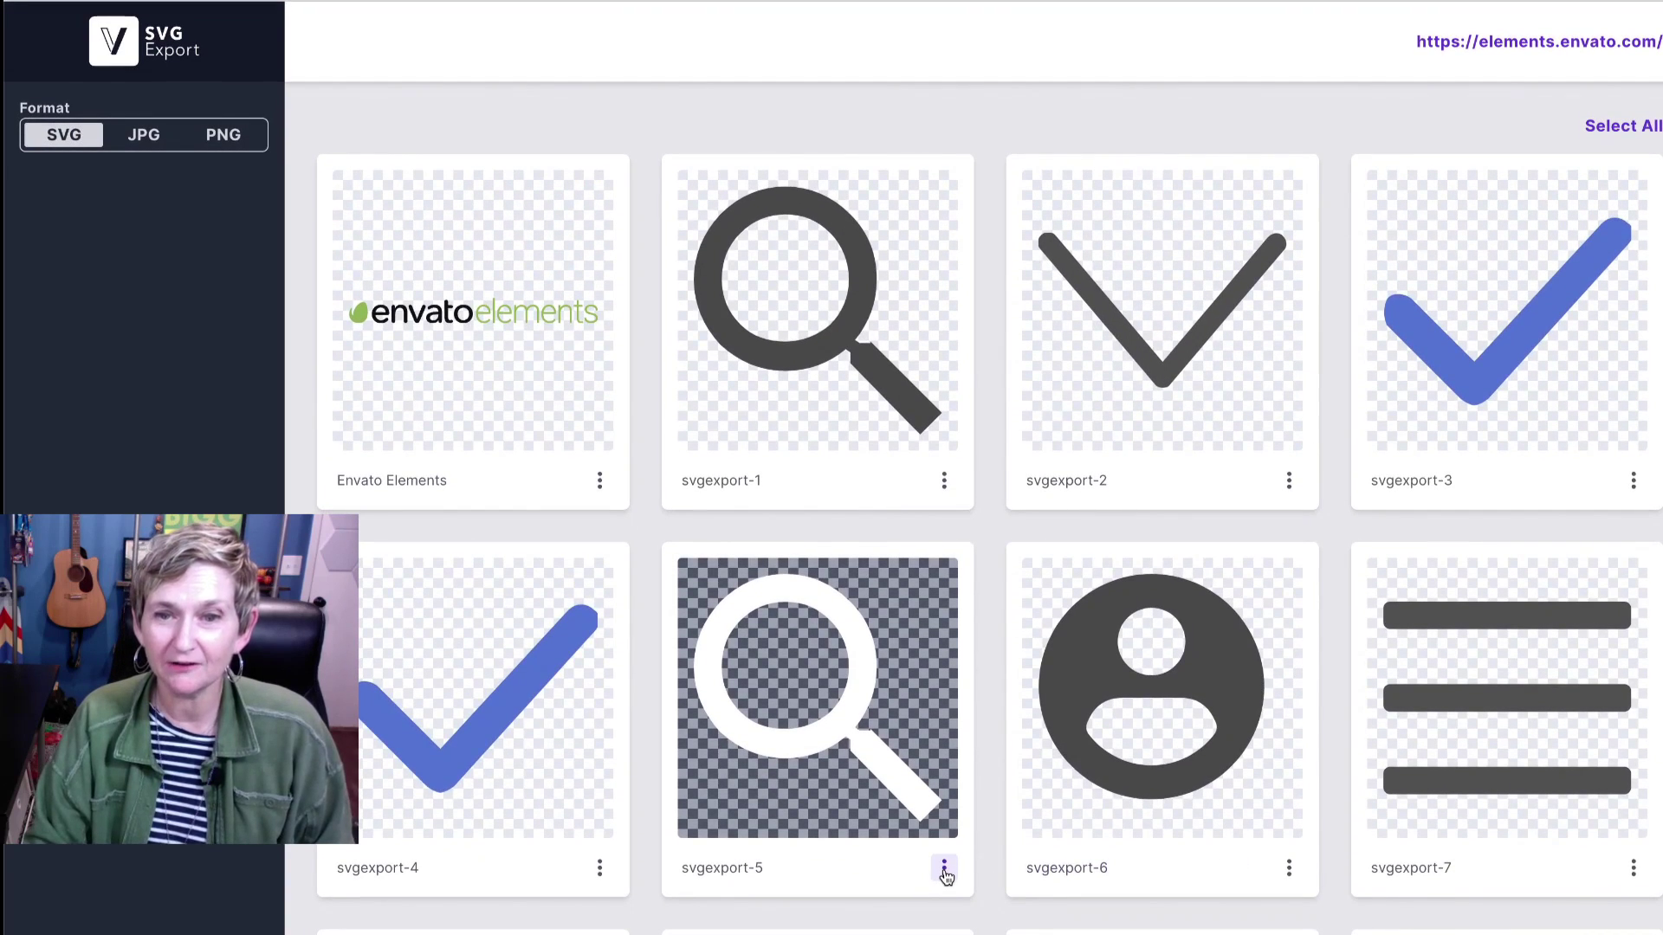
left_click(944, 869)
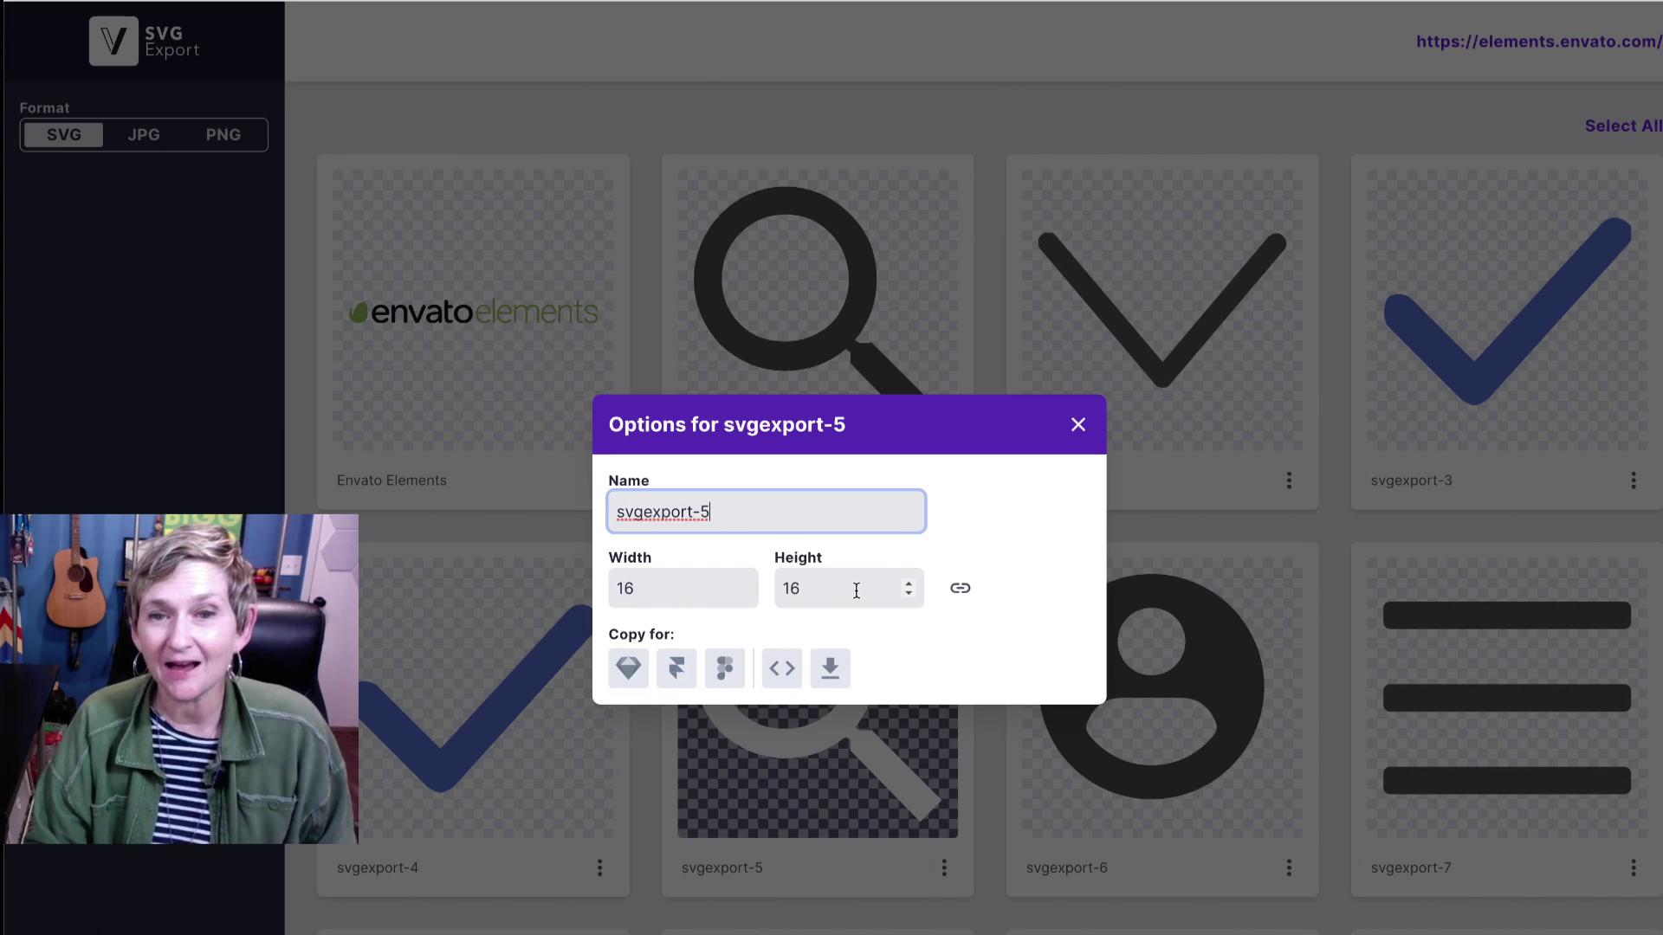
left_click(811, 586)
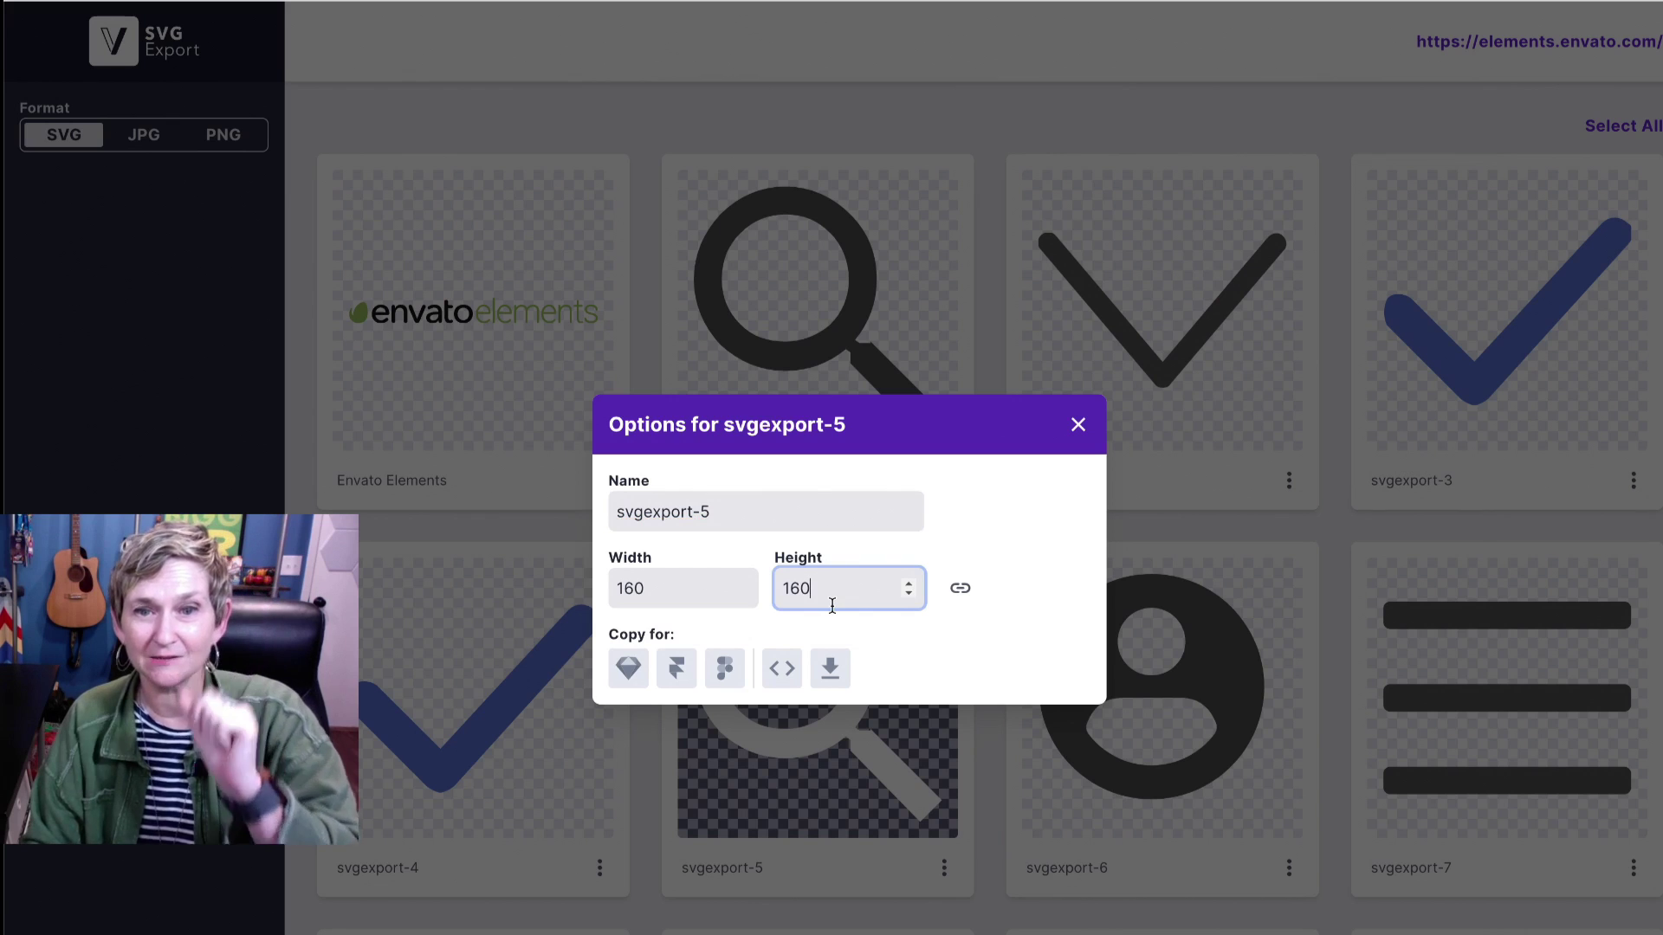
left_click(783, 681)
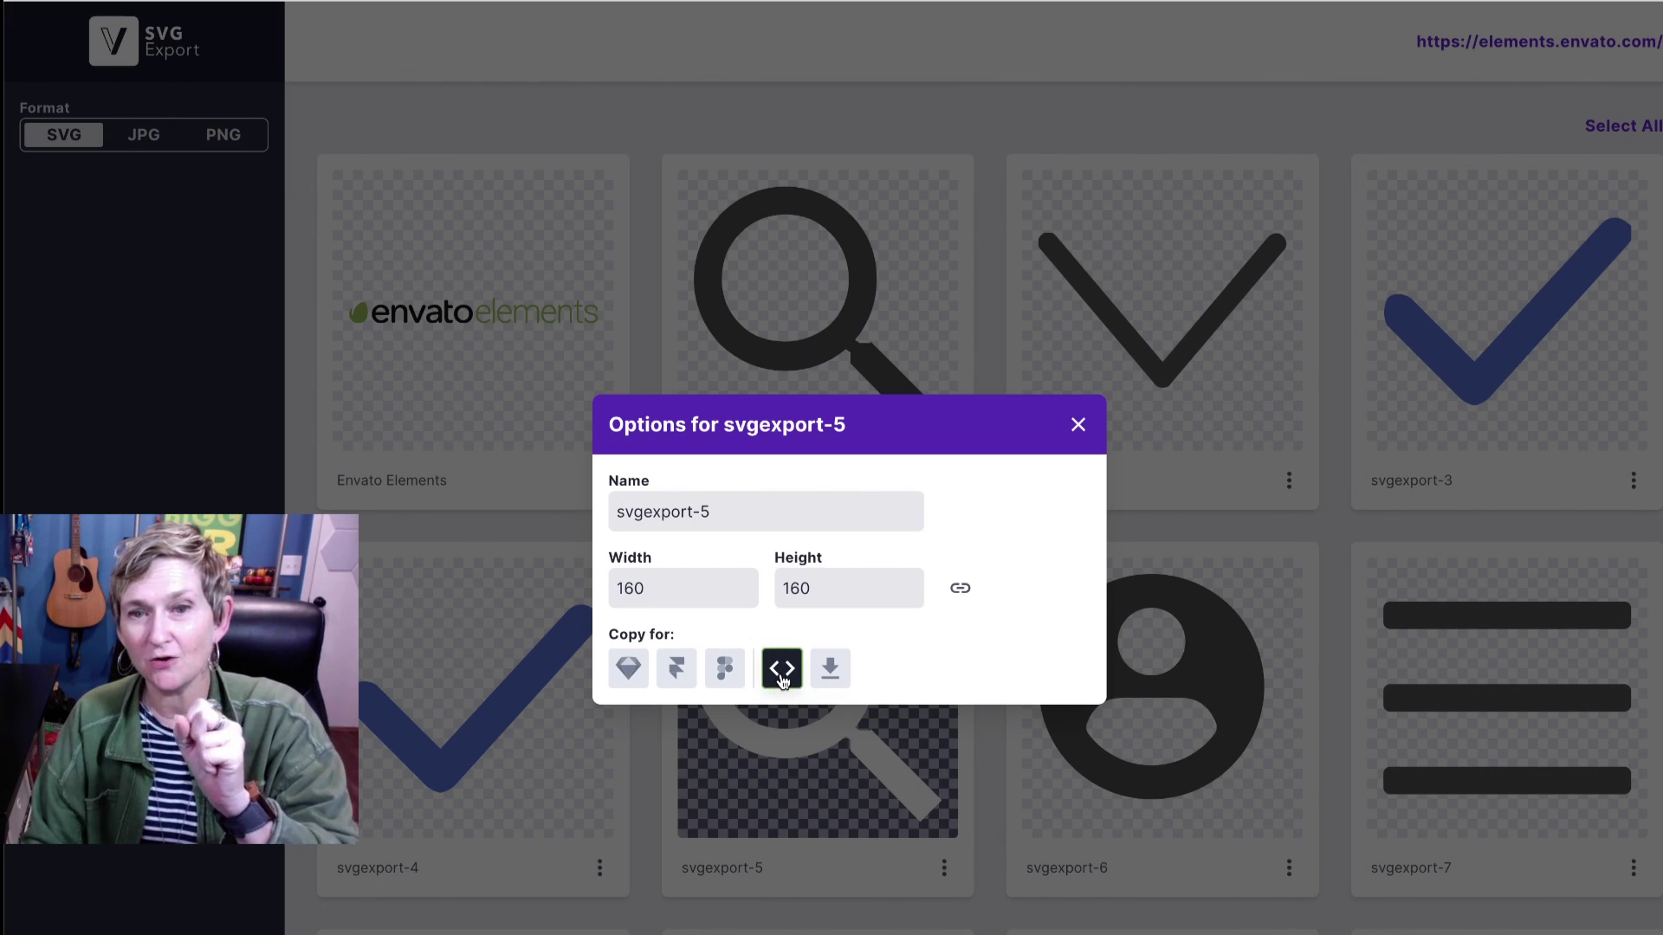
left_click(1078, 427)
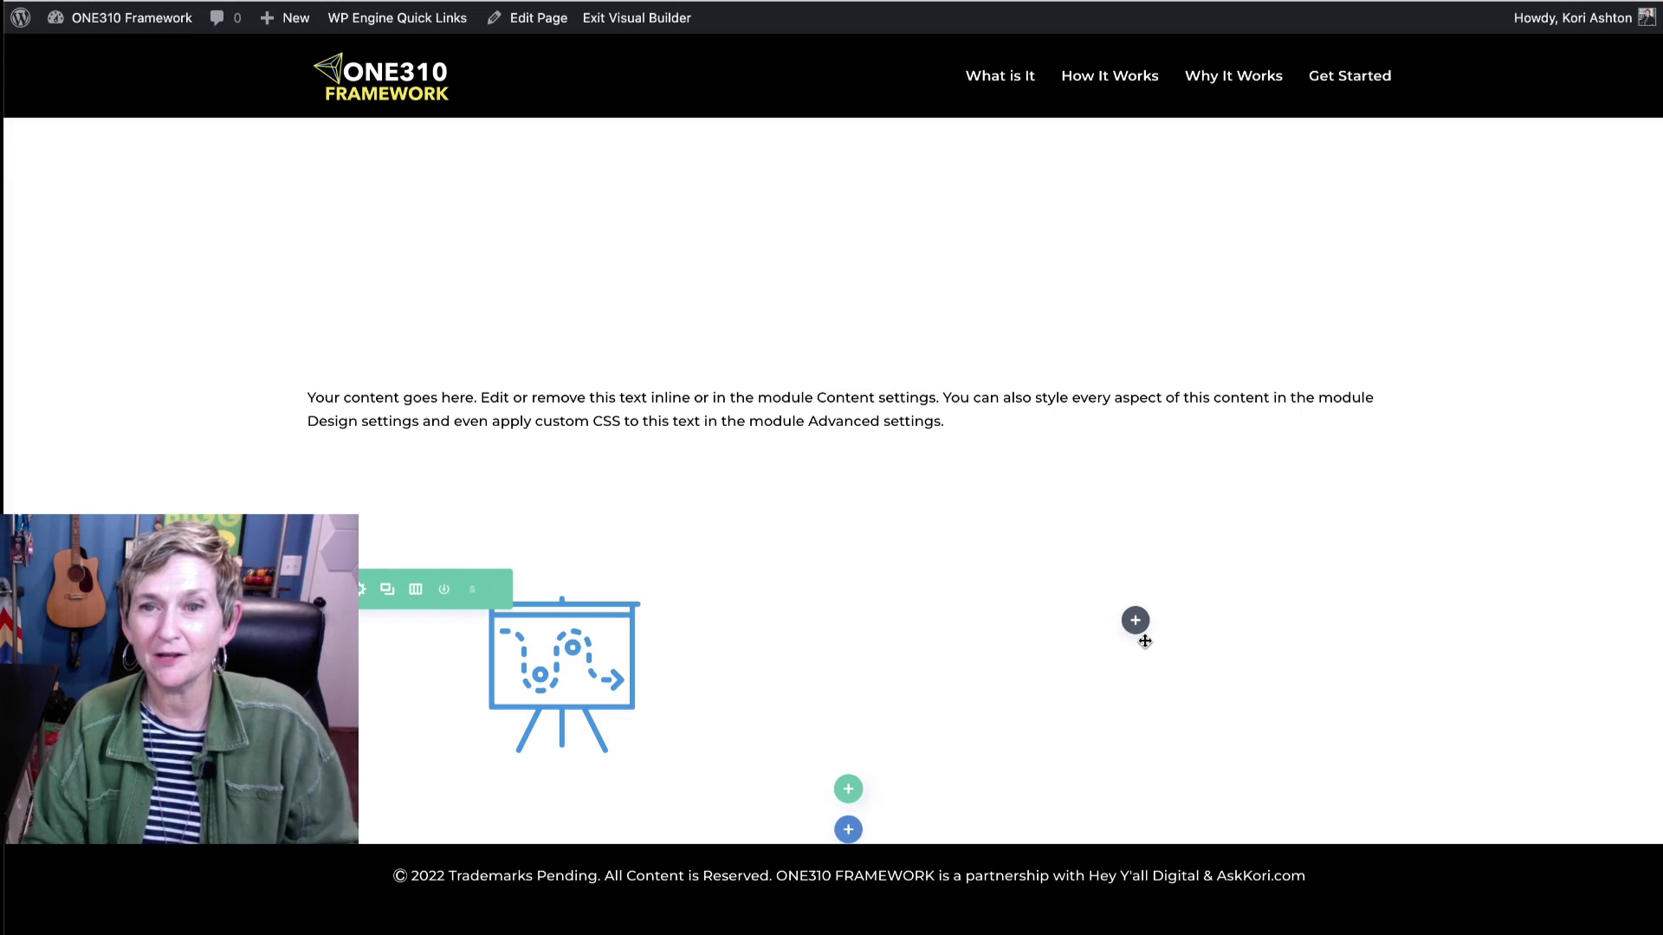
Step: Insert a Code module in the empty right column, paste the magnifier SVG code, and save
left_click(1138, 630)
type("code")
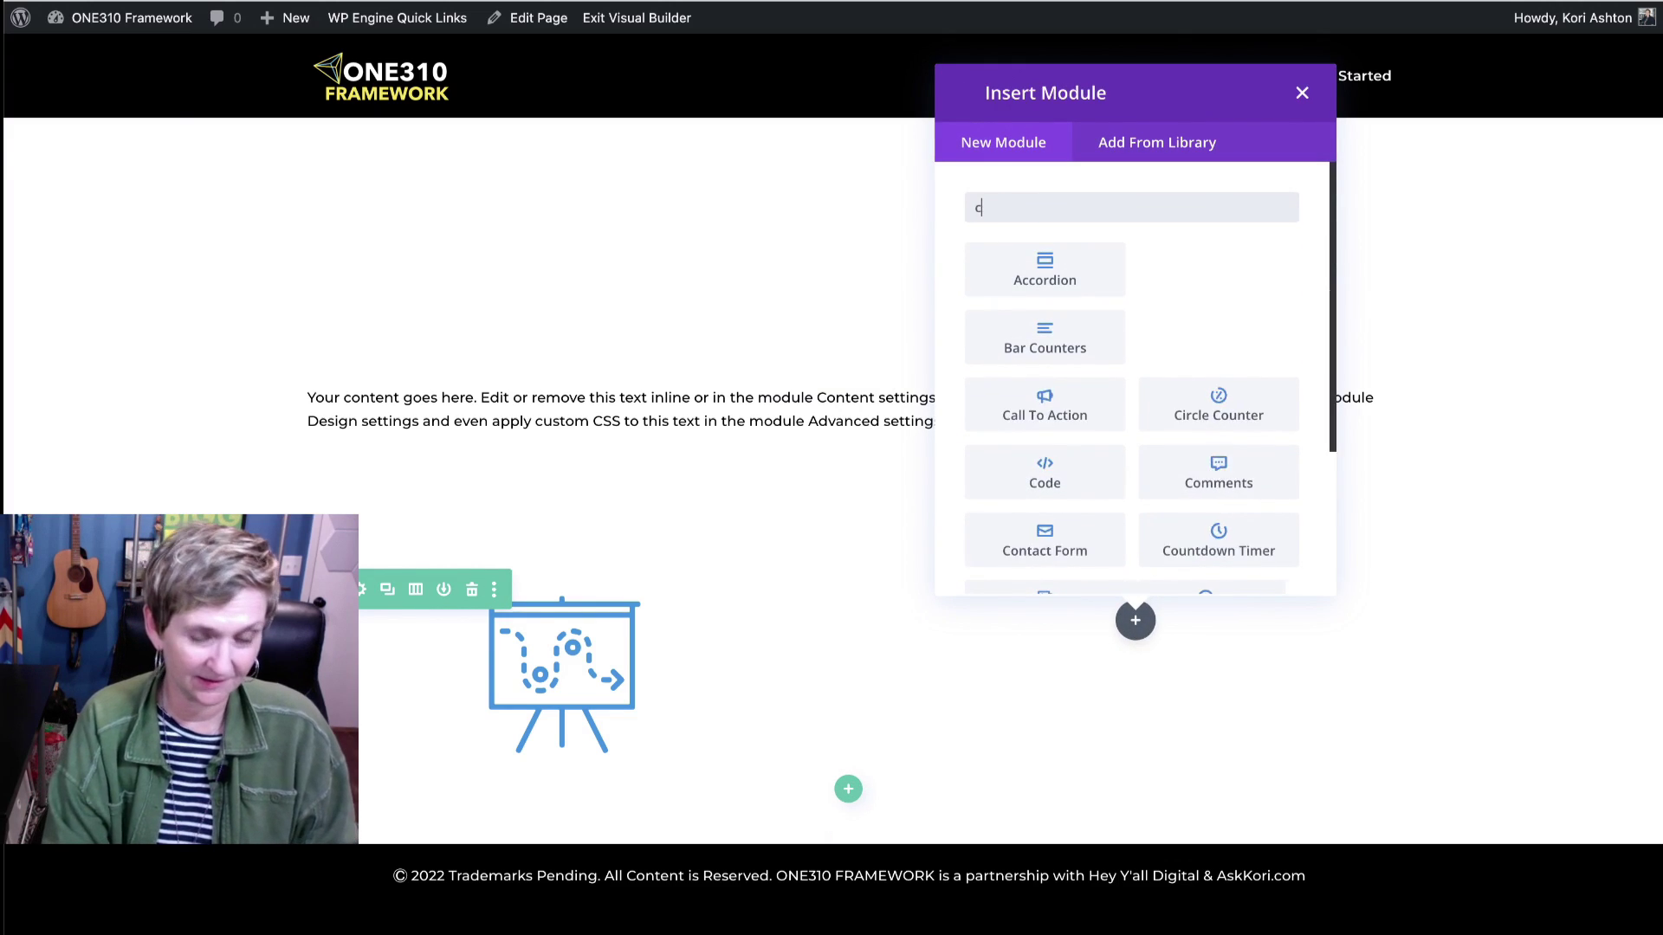
left_click(1021, 260)
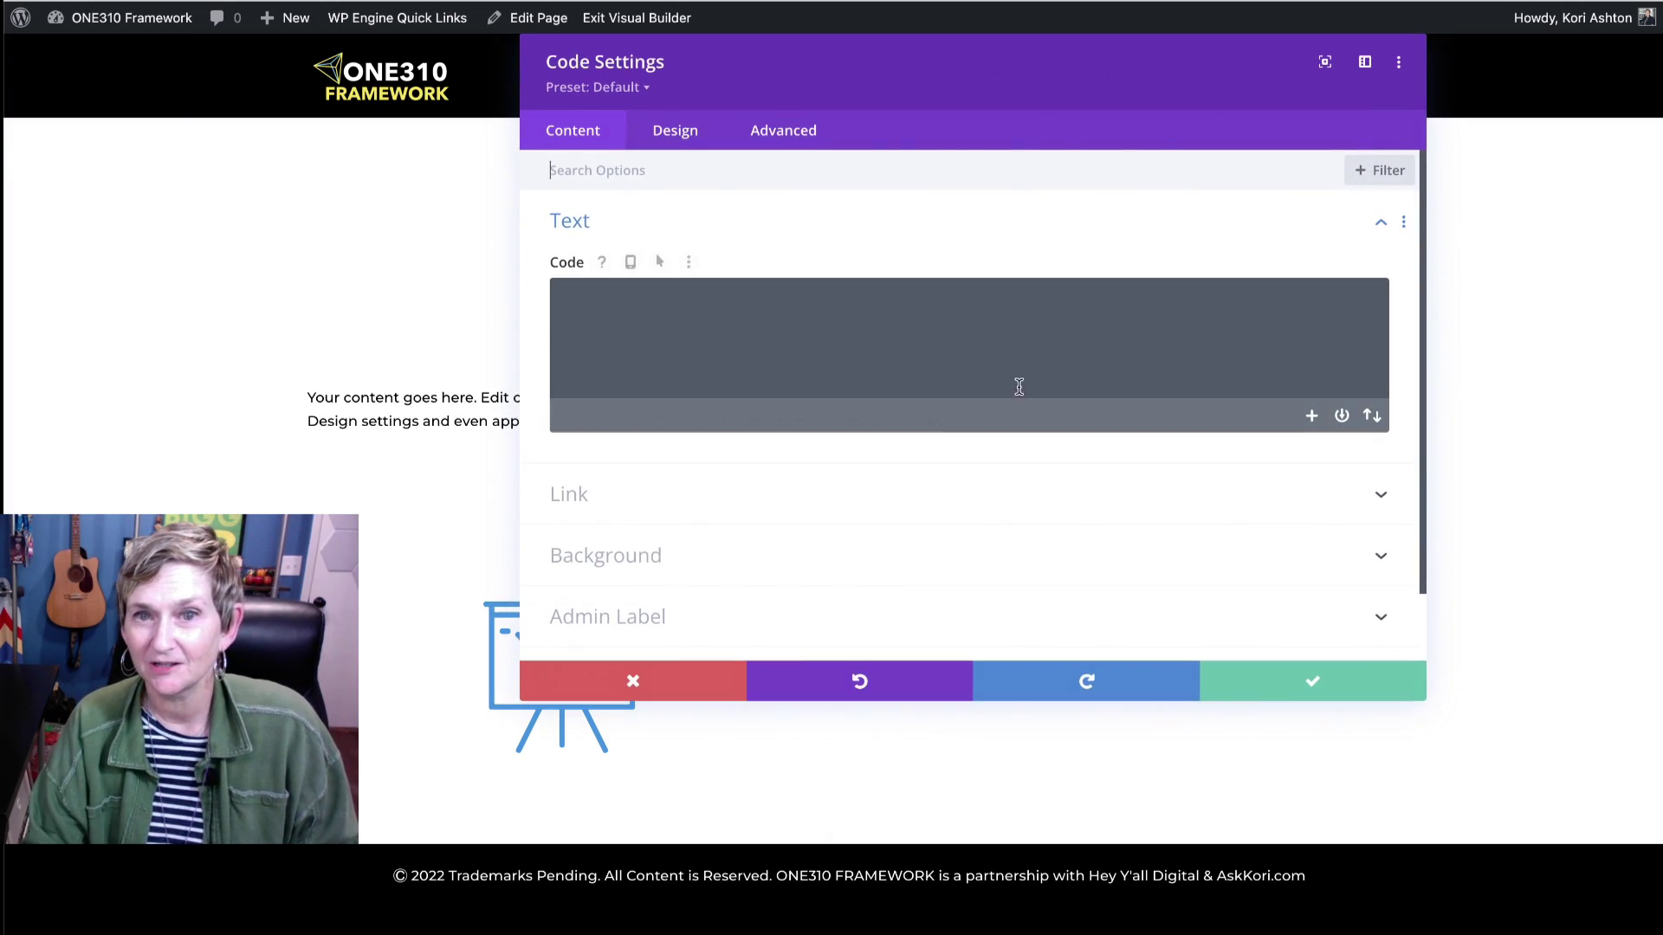
left_click(1002, 360)
key("ctrl+v")
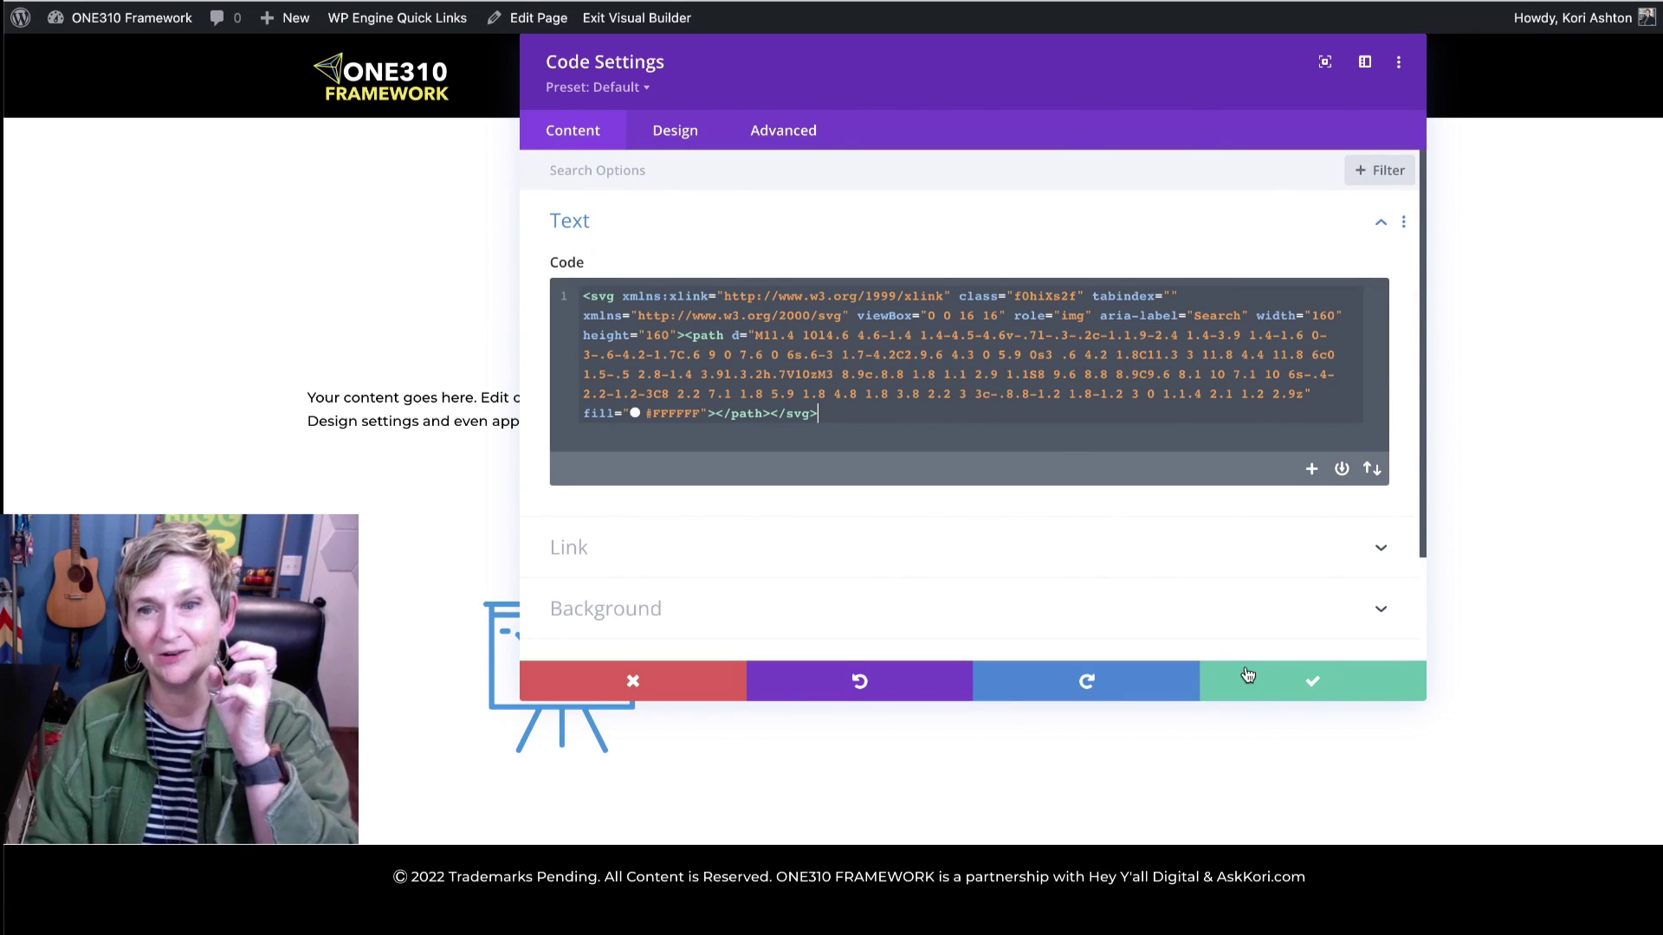
left_click(1253, 677)
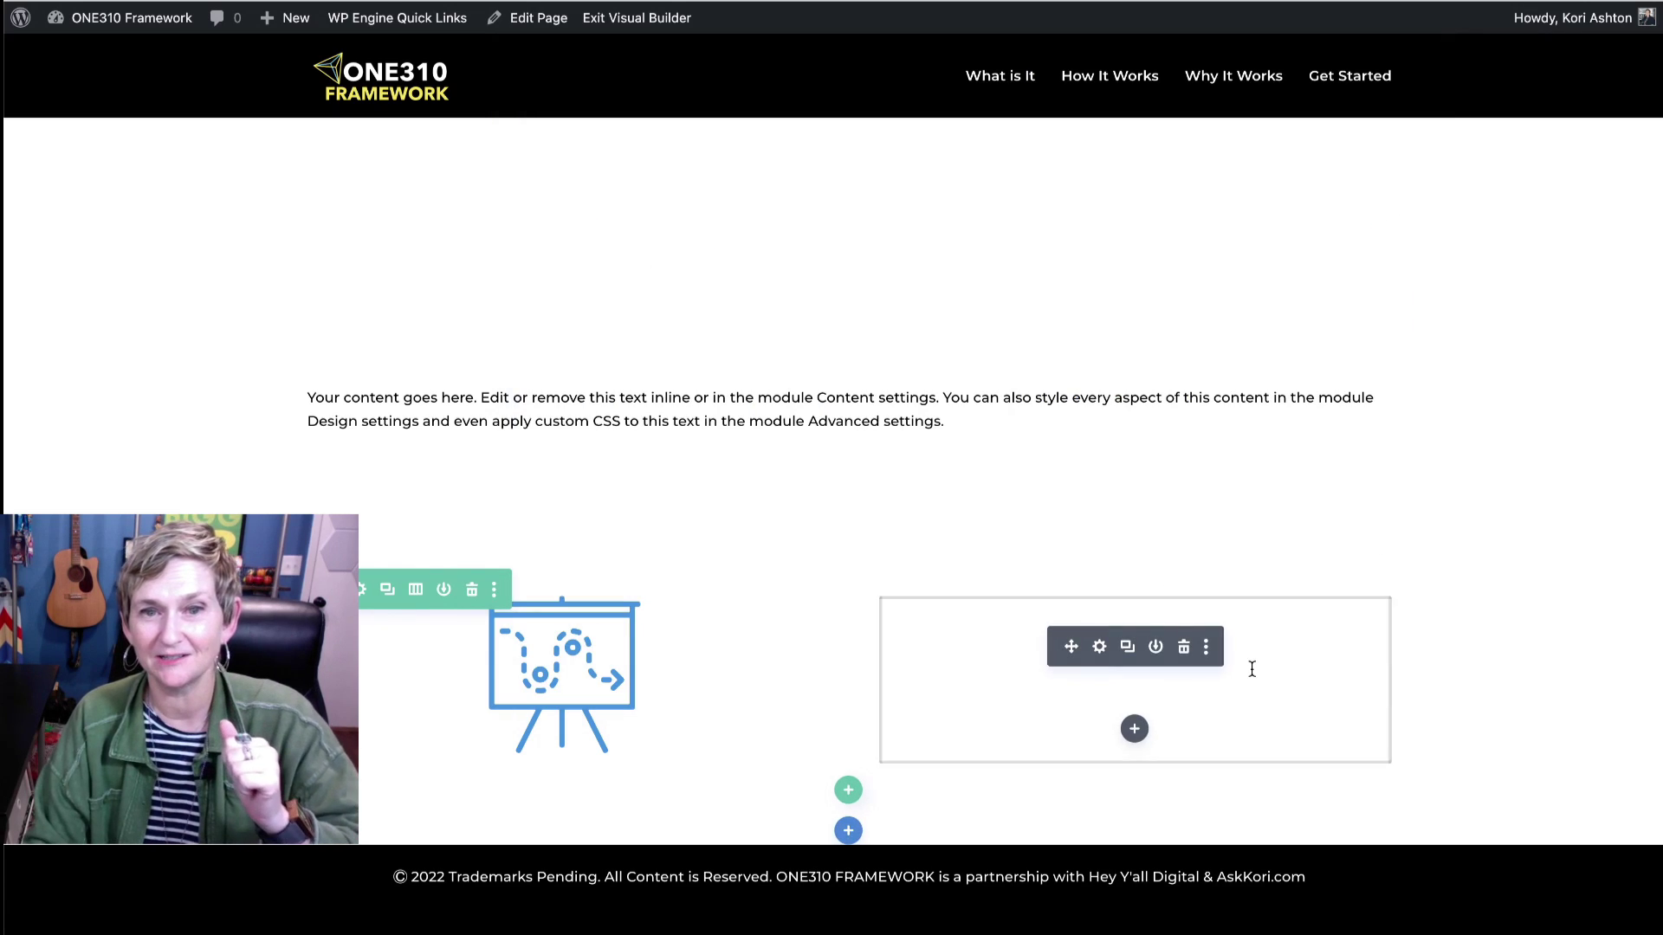
Step: Set the magnifier Code module's background to black and move the settings panel left
left_click(1100, 649)
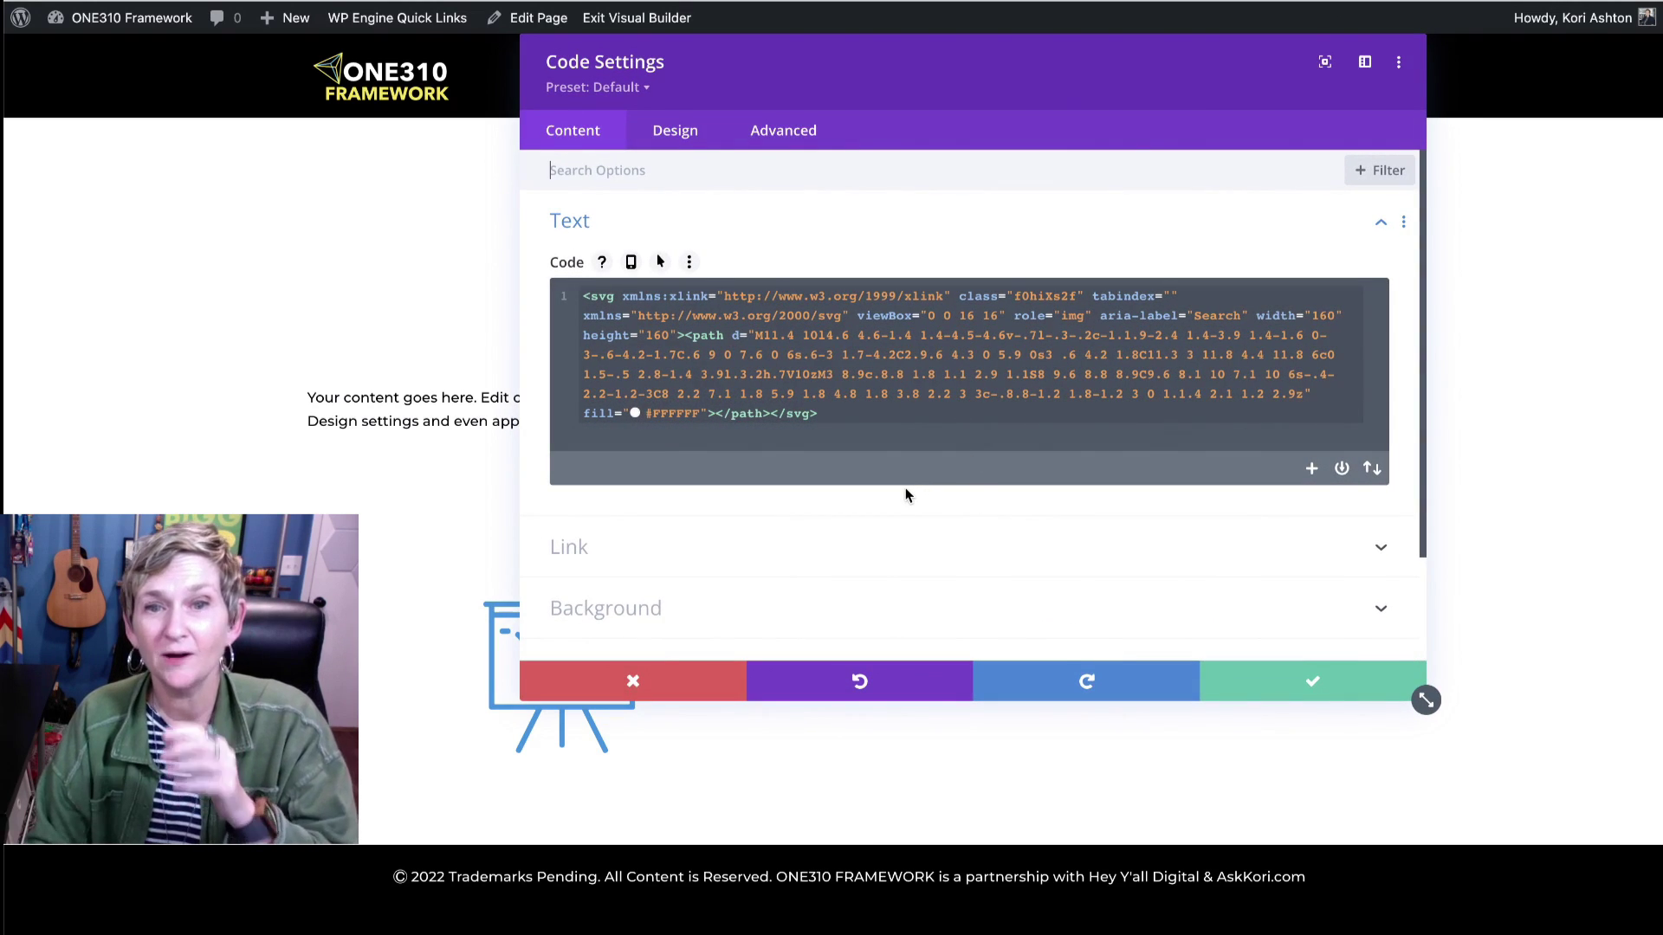
left_click(828, 620)
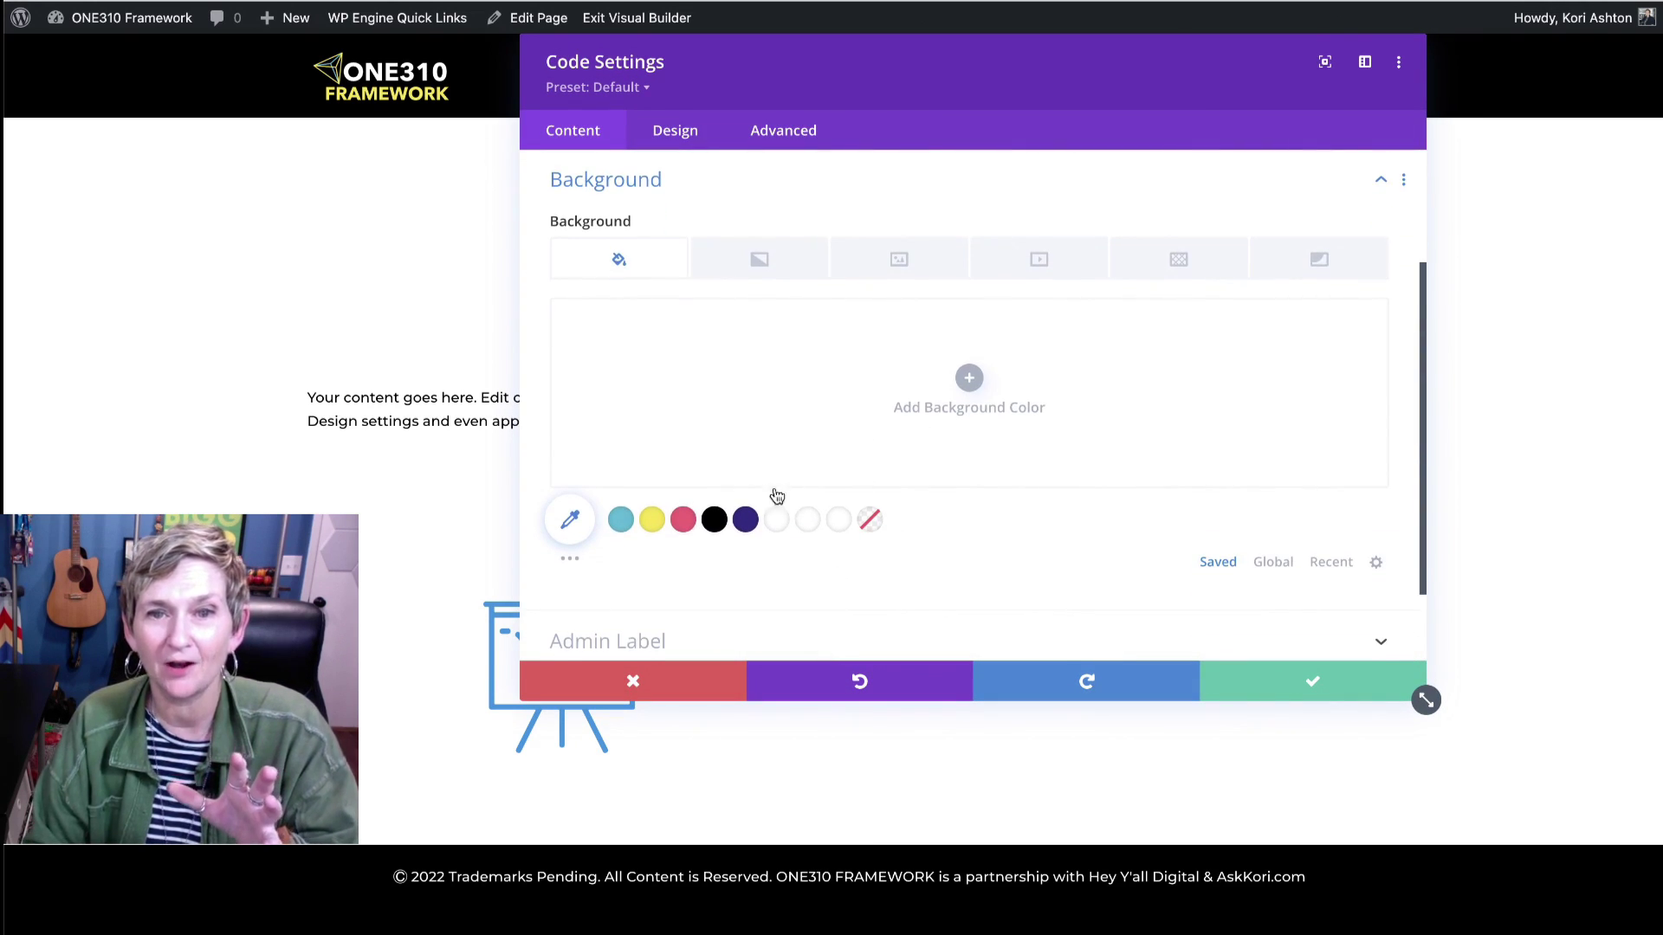
left_click(714, 520)
left_click_drag(1042, 45, 562, 76)
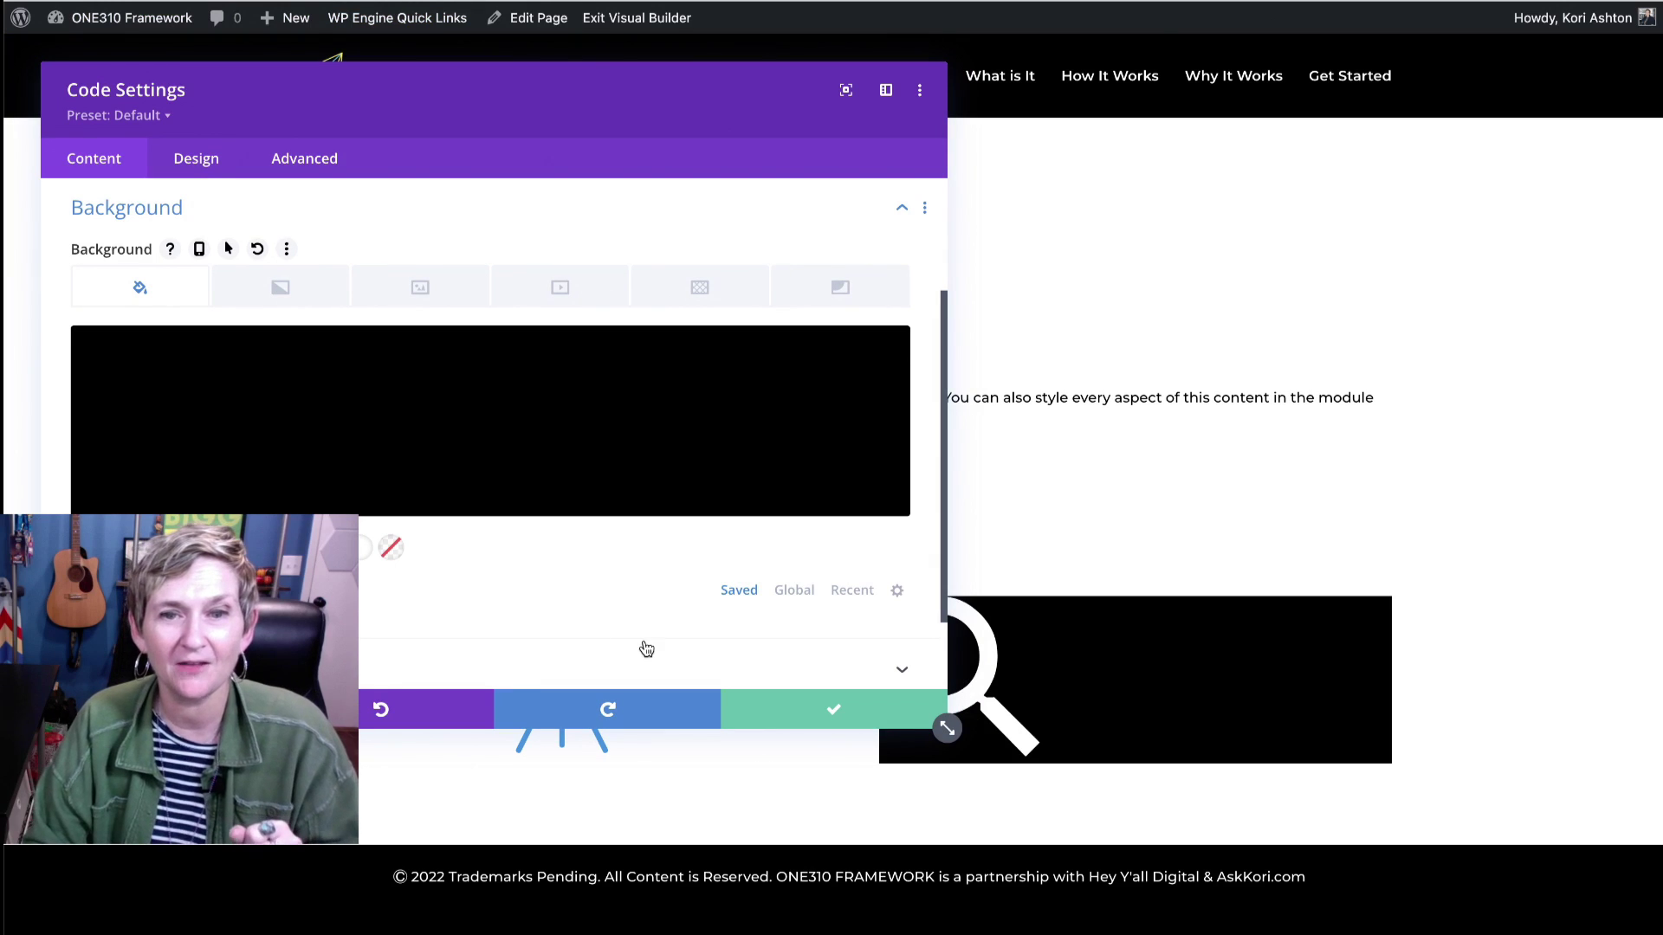
Step: Center-align the magnifier module's text in the Design tab
left_click(196, 159)
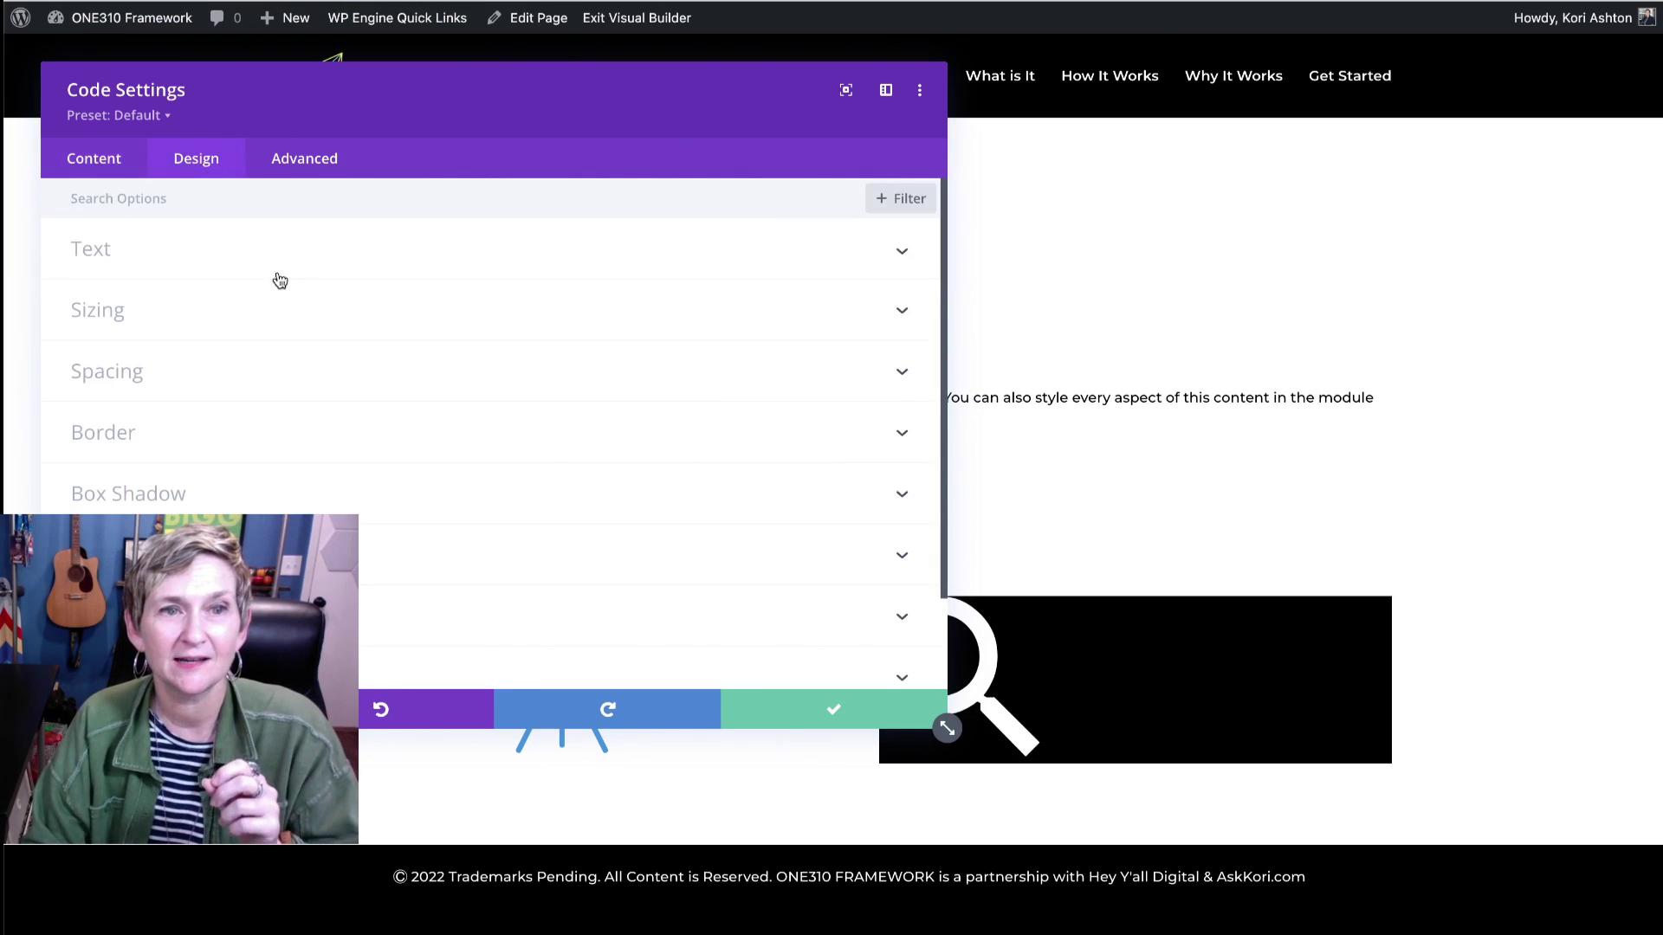
left_click(154, 254)
left_click(385, 325)
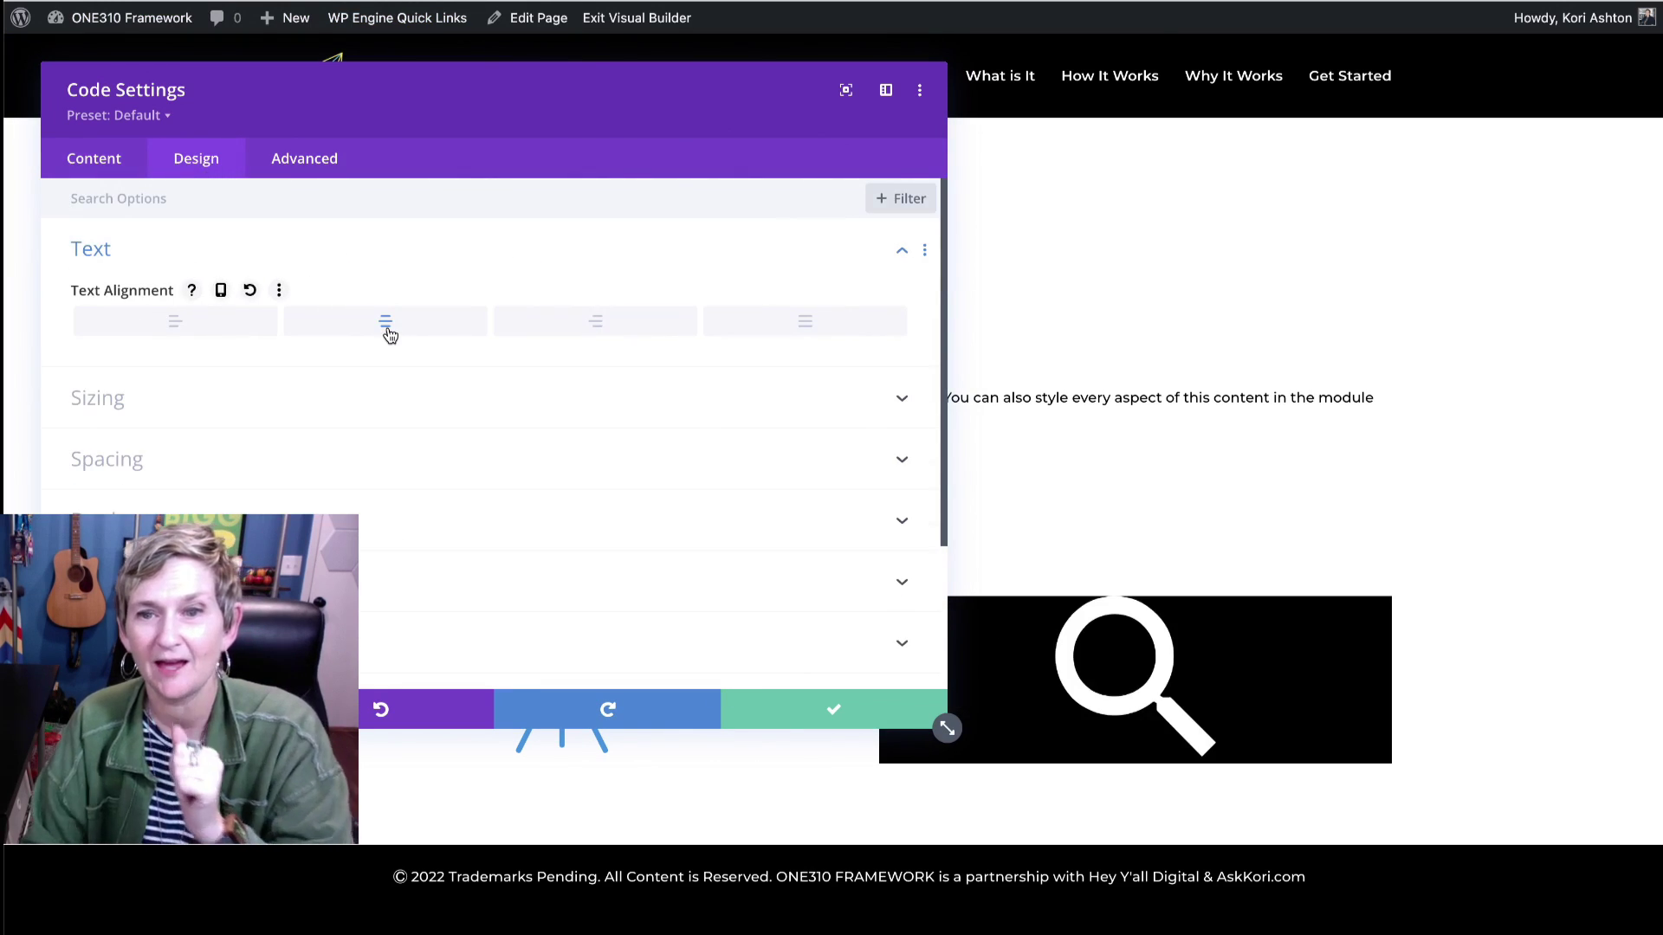
Step: Give the module 20px top and bottom margin and 20px top and bottom padding
left_click(296, 483)
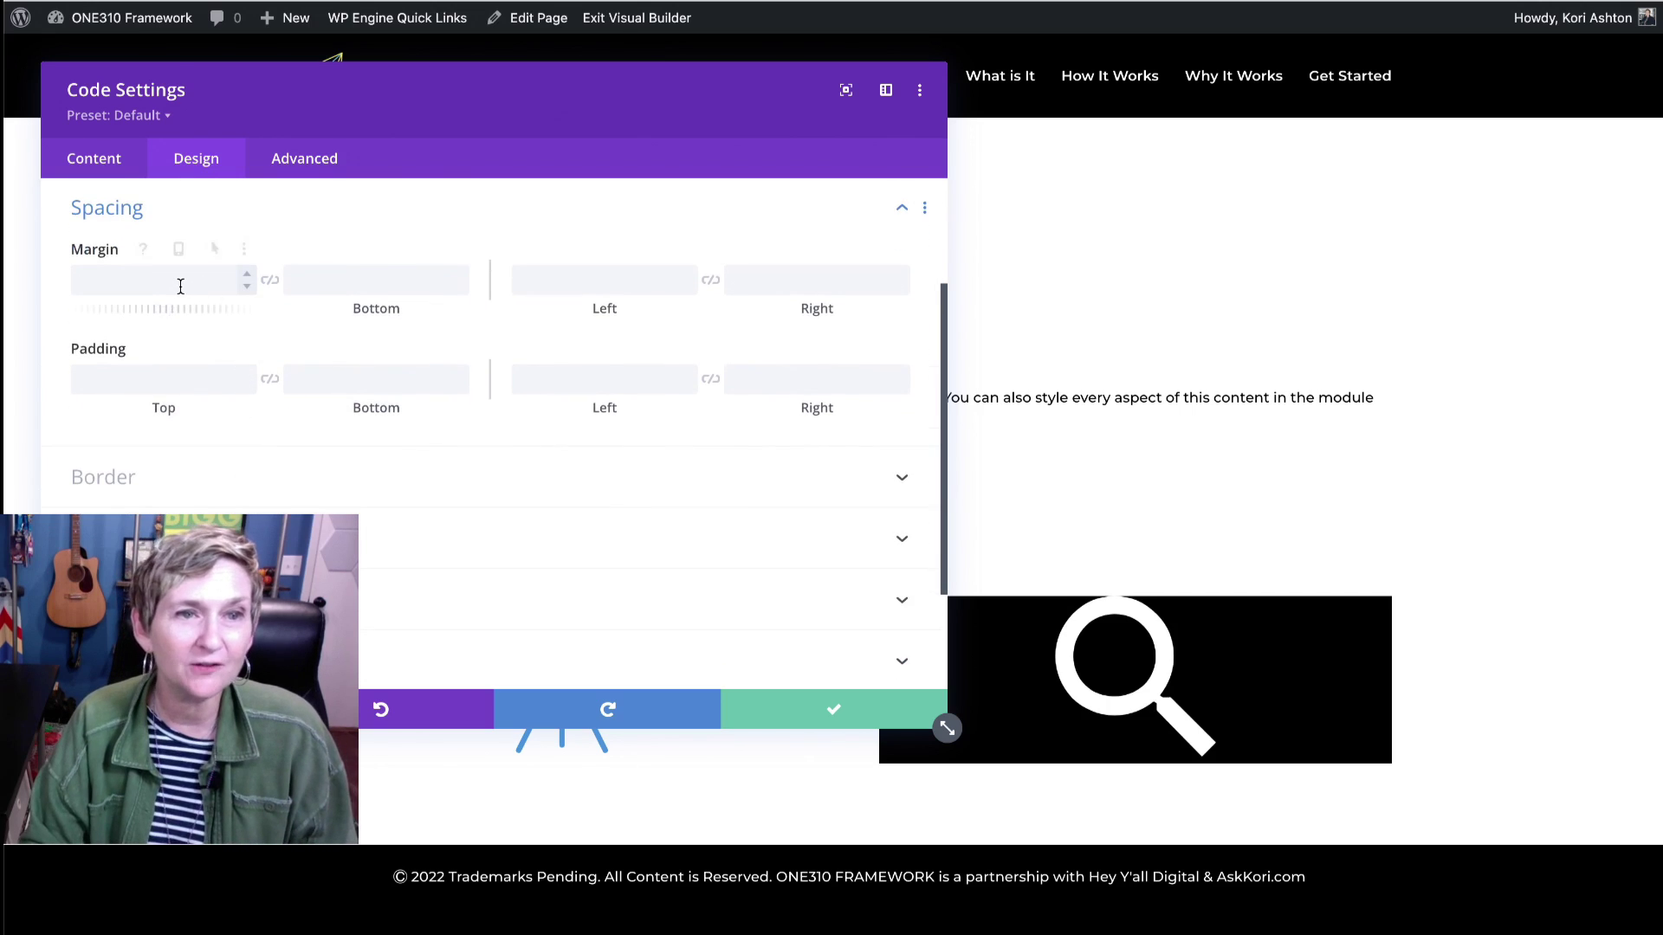
left_click(180, 287)
type("20")
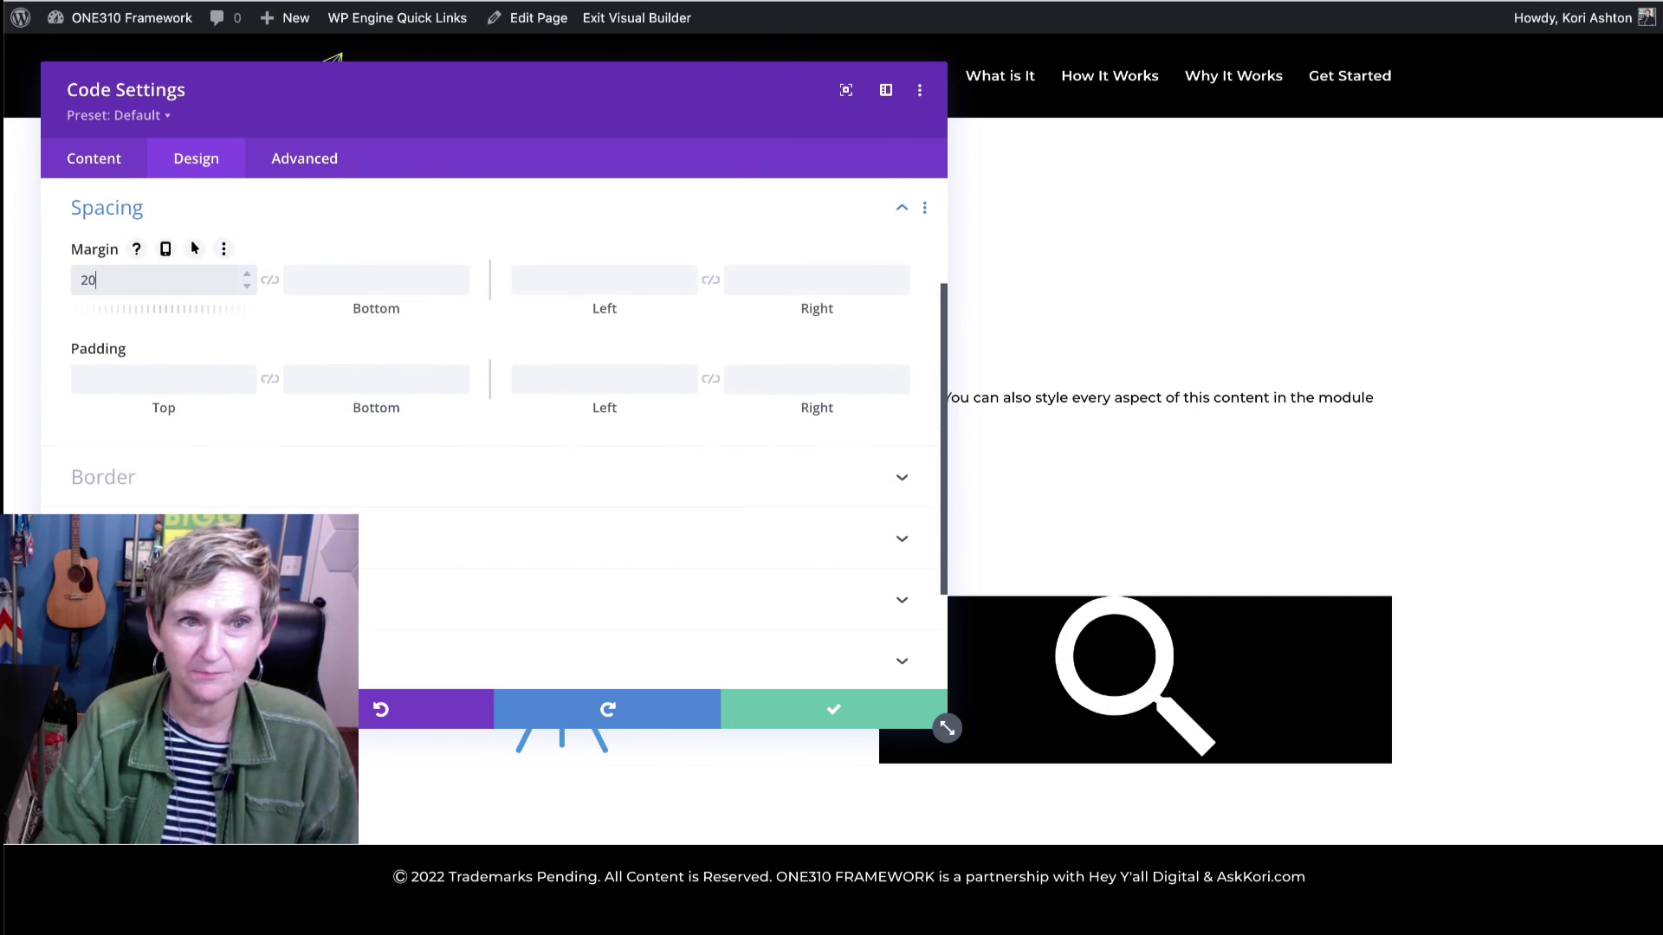
type("px")
left_click(271, 282)
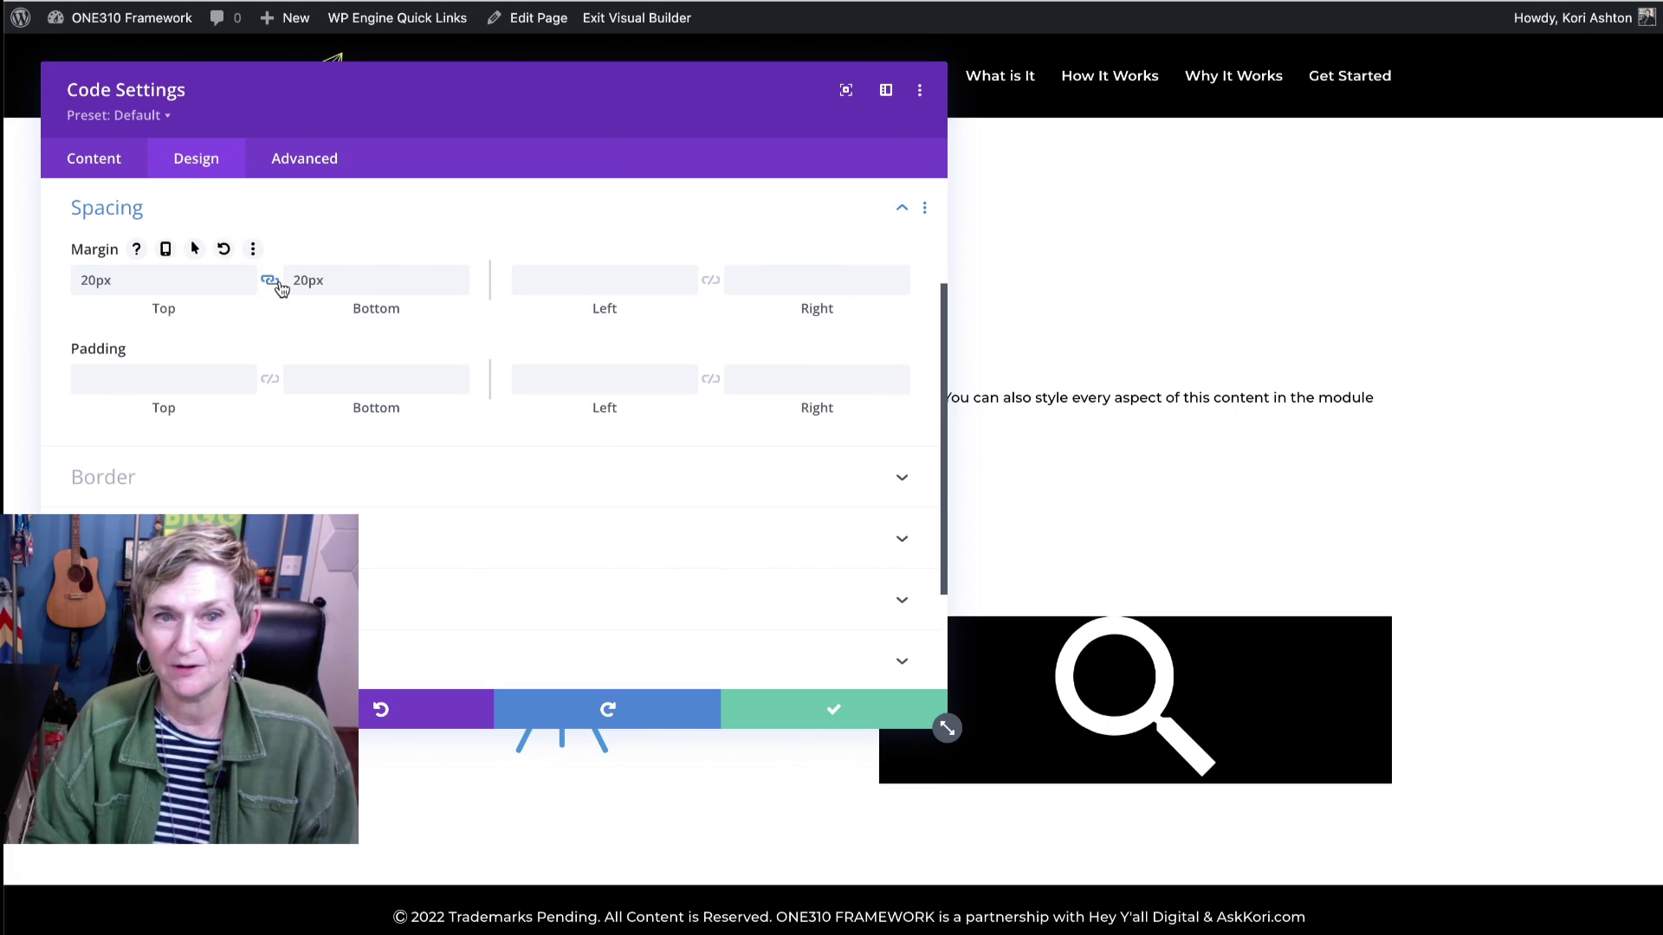
left_click(162, 381)
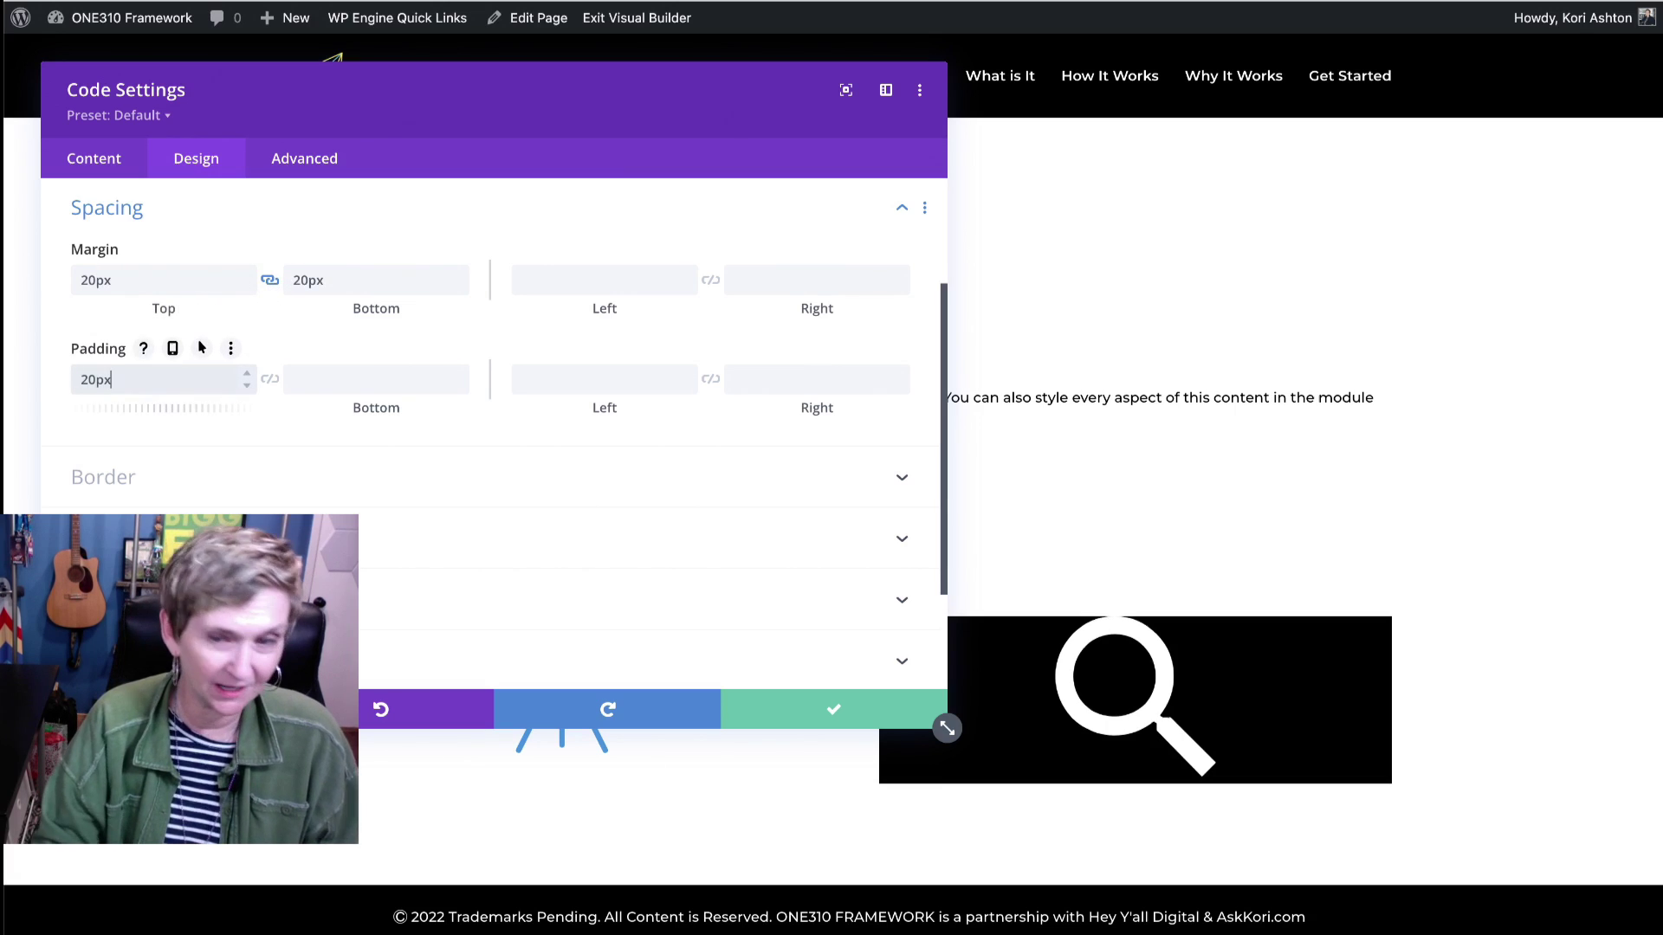
type("20px")
left_click(270, 380)
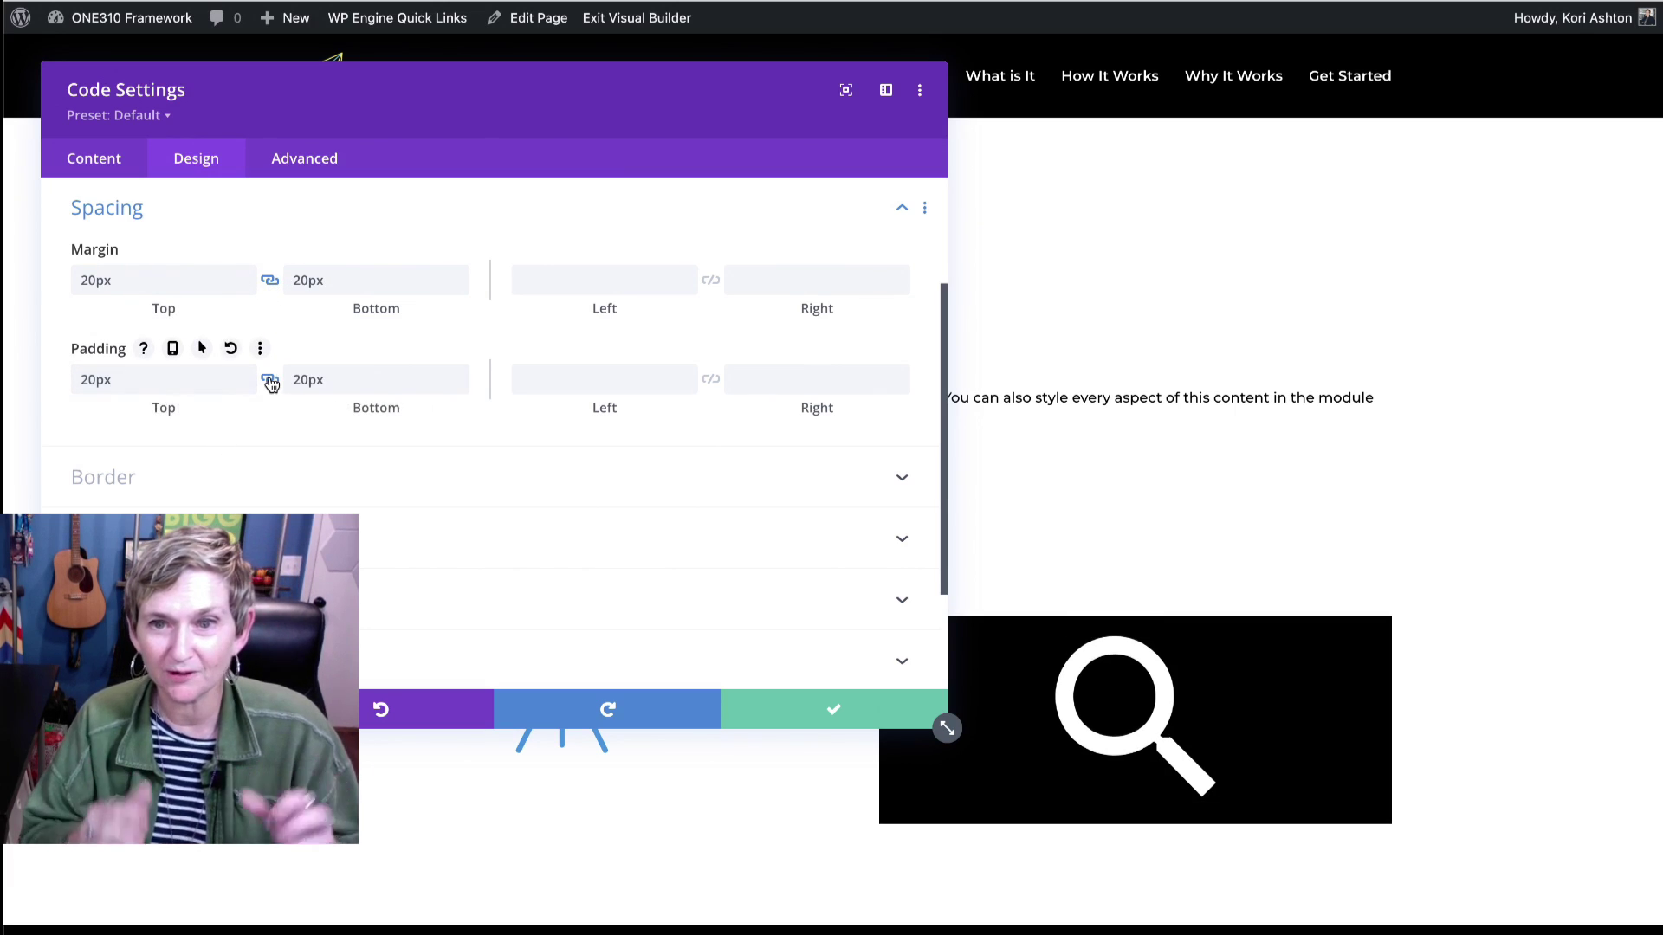
Step: Save the magnifier Code module's design changes
left_click(836, 709)
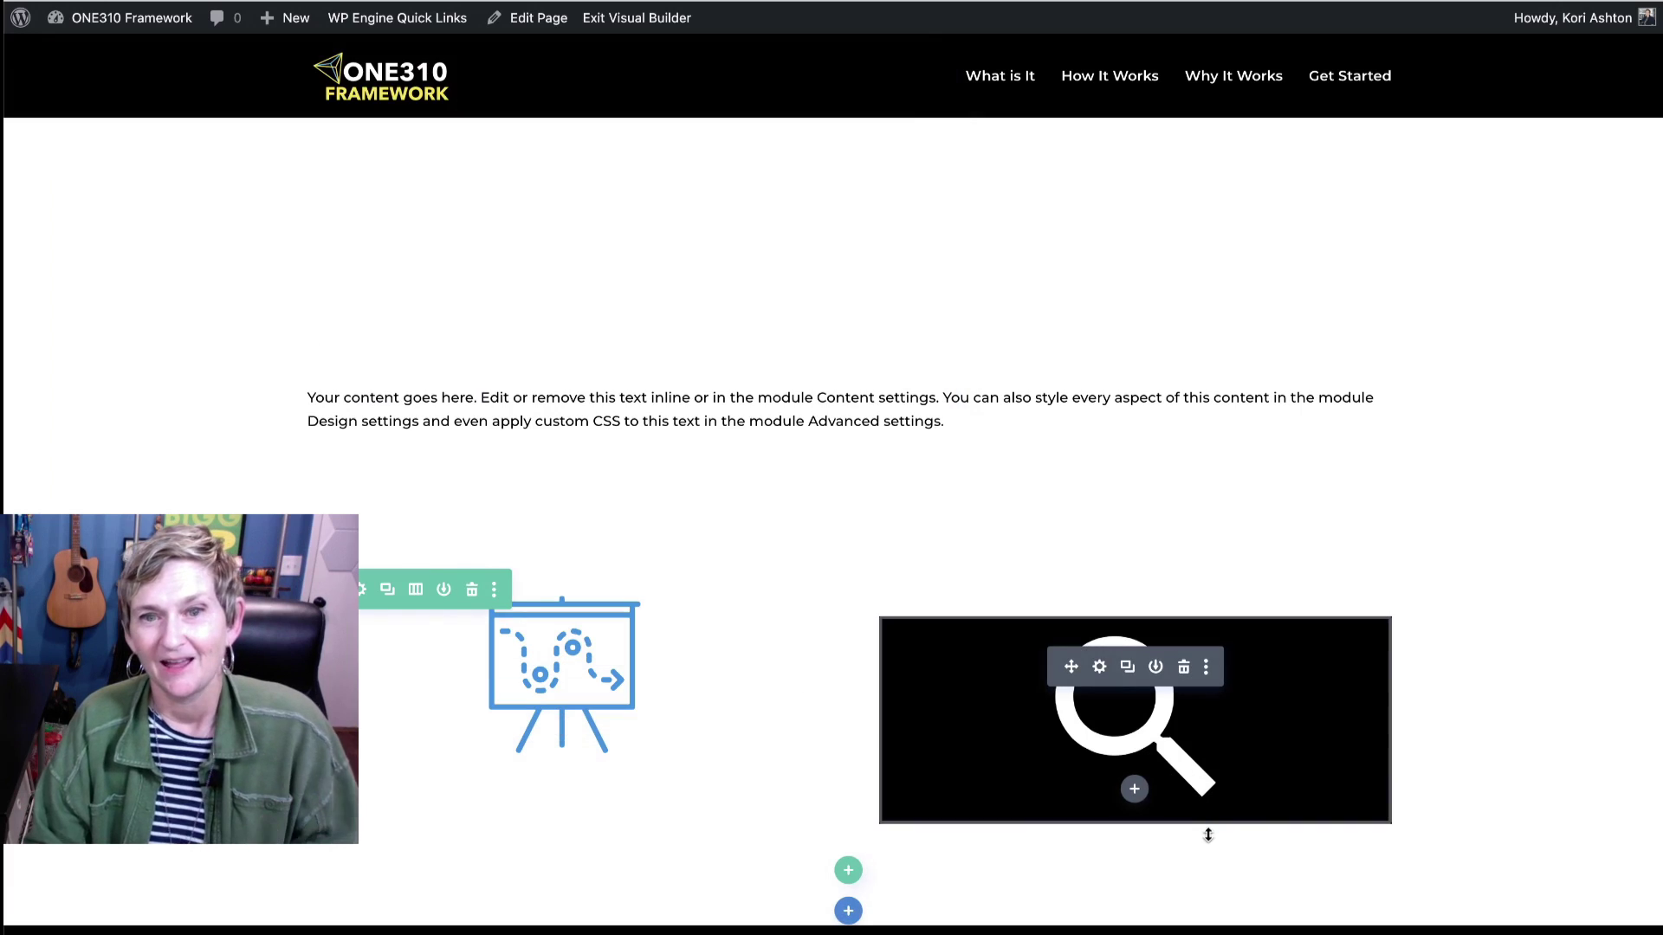